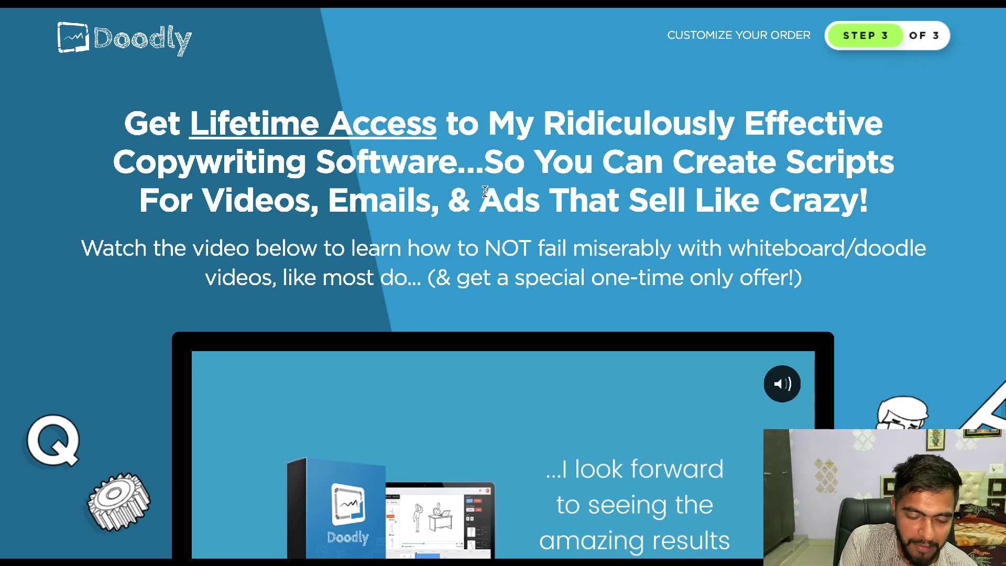
Step: Examine the Doodly order-customization pages, including the Automatic Script upgrade offer and the opt-in form and video-hosting offer
scroll(504, 309, down, 7)
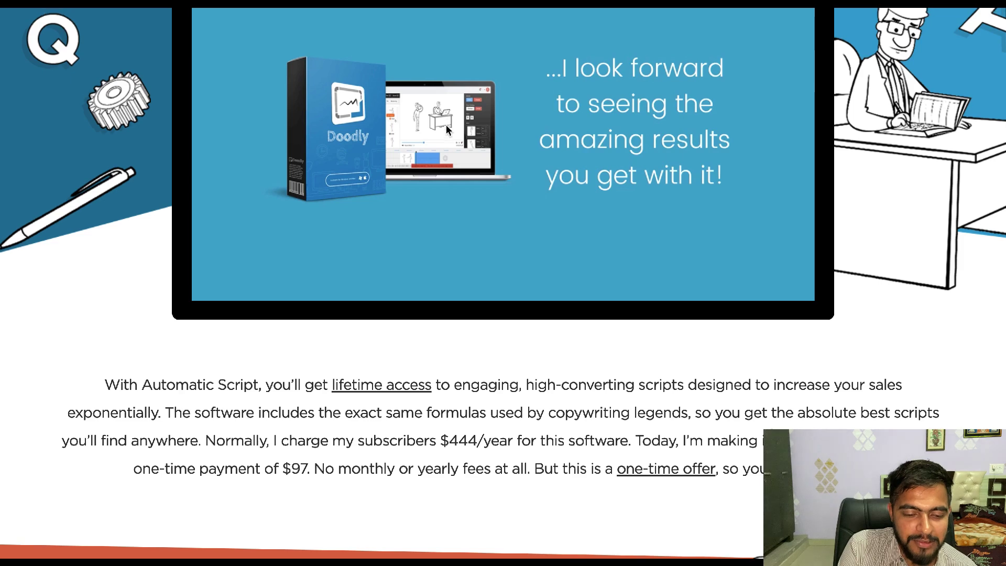
scroll(439, 204, up, 4)
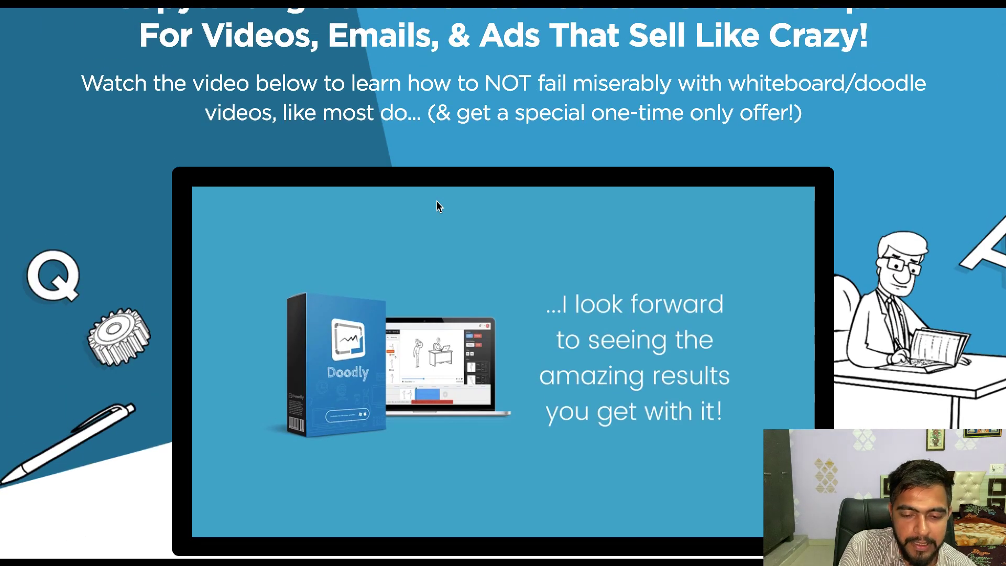
scroll(438, 202, up, 5)
scroll(438, 202, down, 9)
scroll(437, 204, down, 7)
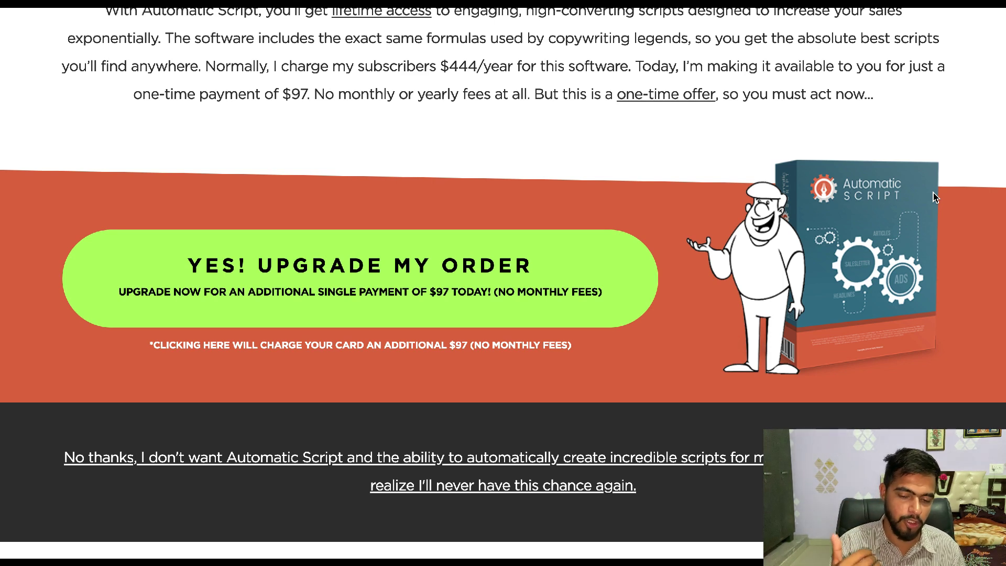
scroll(936, 197, up, 2)
scroll(935, 198, up, 15)
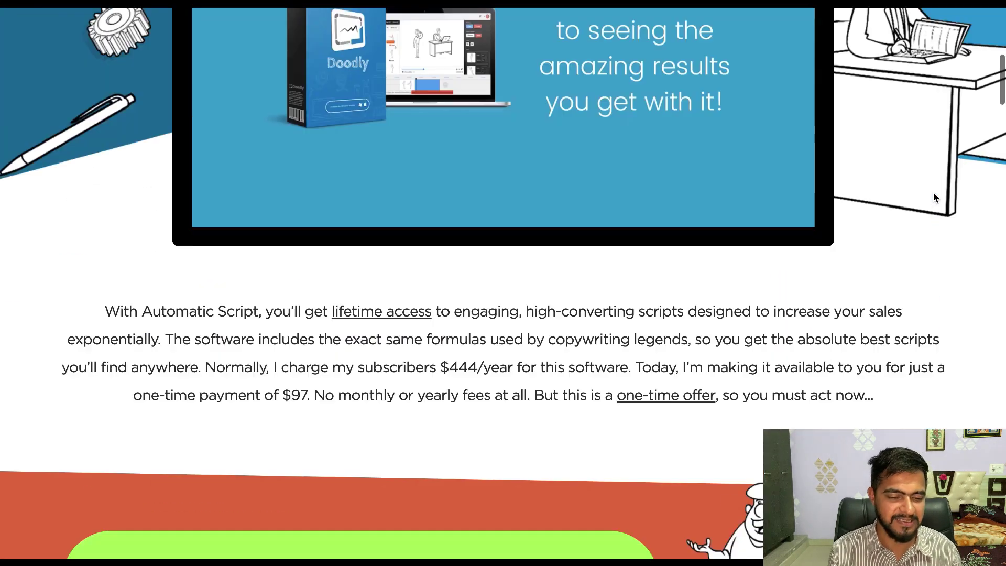
scroll(638, 238, down, 8)
scroll(638, 238, up, 1)
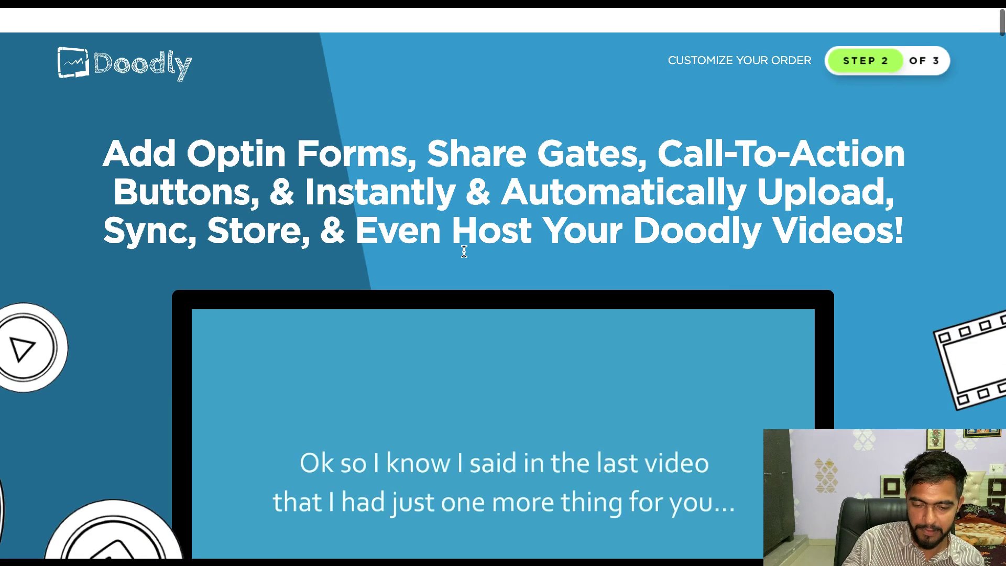
scroll(464, 257, down, 10)
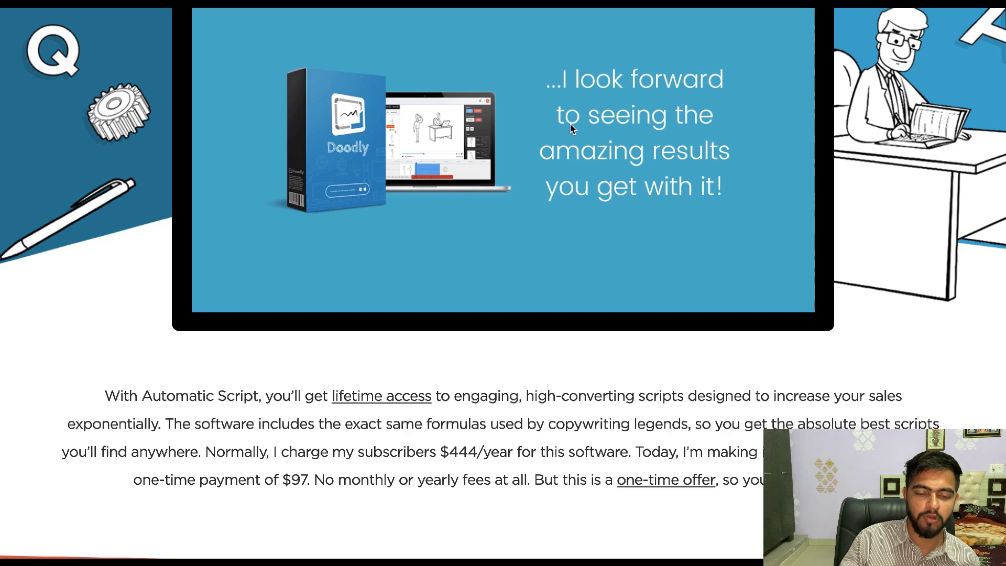
scroll(571, 128, up, 6)
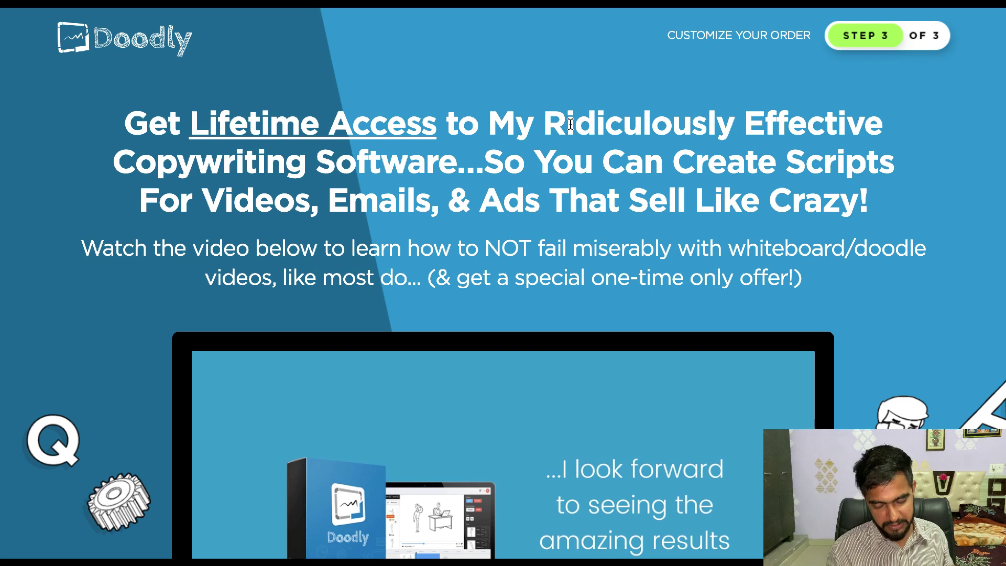
scroll(571, 125, down, 4)
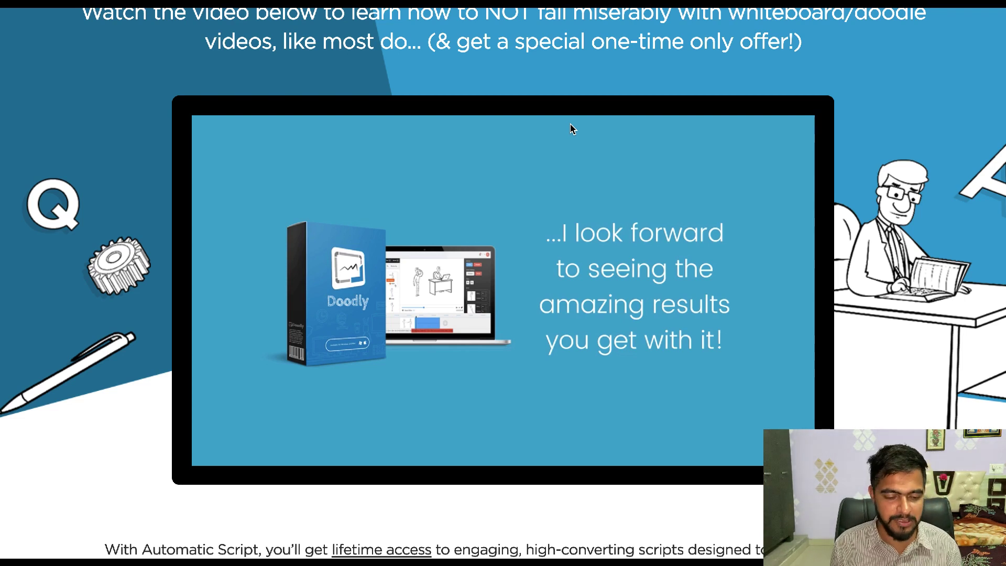
scroll(572, 129, down, 10)
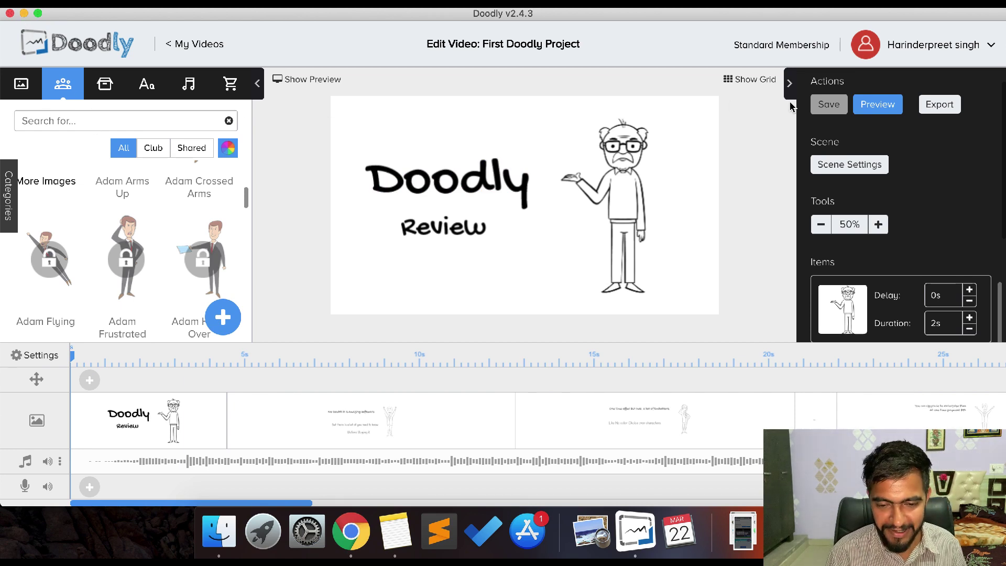
Step: Switch to Doodly and leave the First Doodly Project editor for the My Videos overview
click(926, 44)
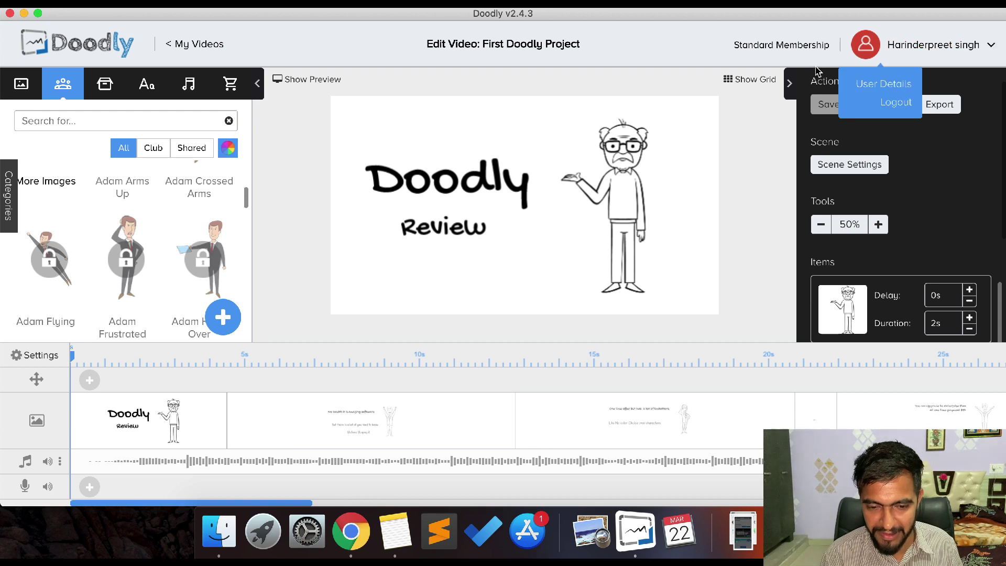
click(782, 37)
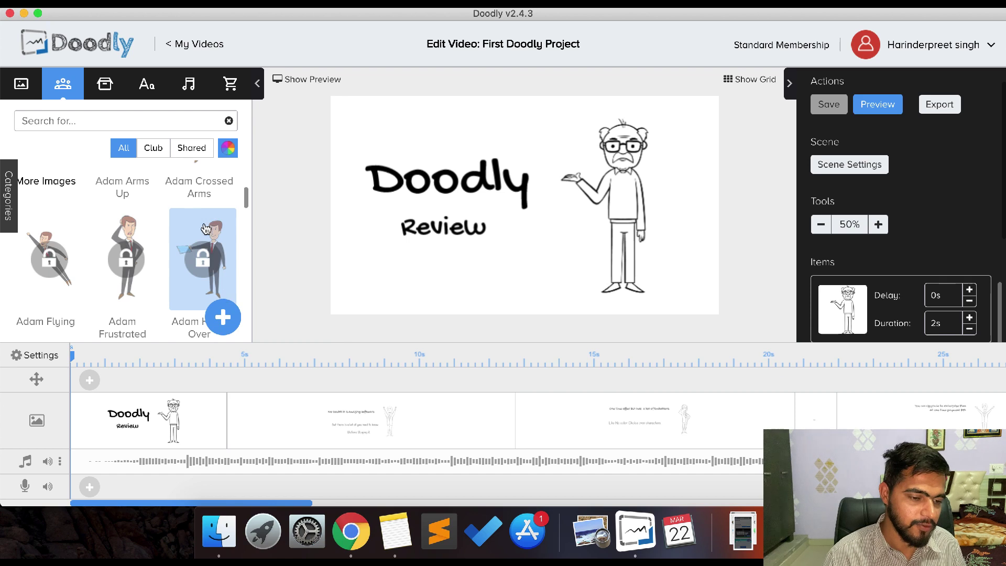
click(178, 44)
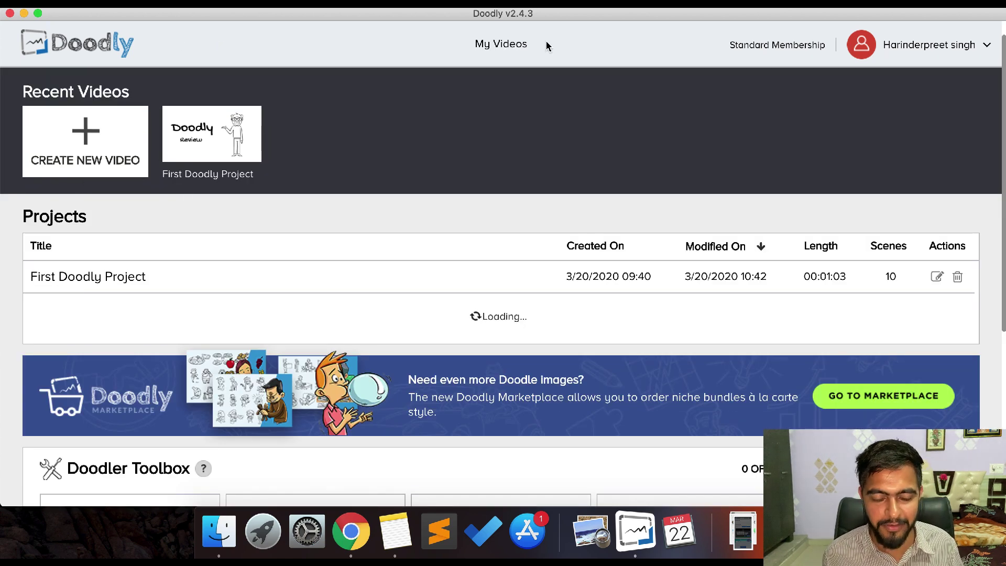
key(super+space)
text(clo)
key(Return)
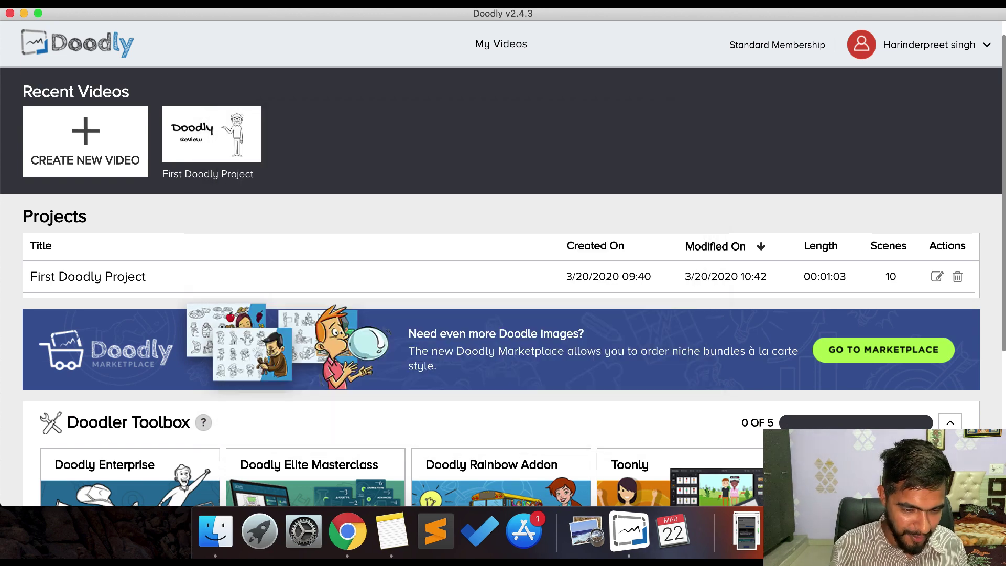
key(super+q)
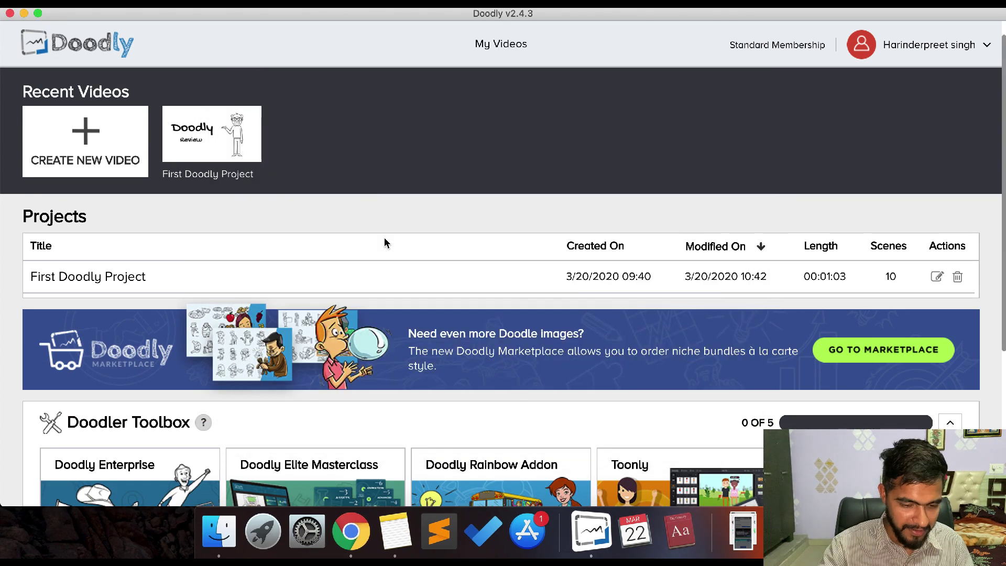
Step: Switch to the Chrome browser and search Google for "1 minute timer"
key(super+space)
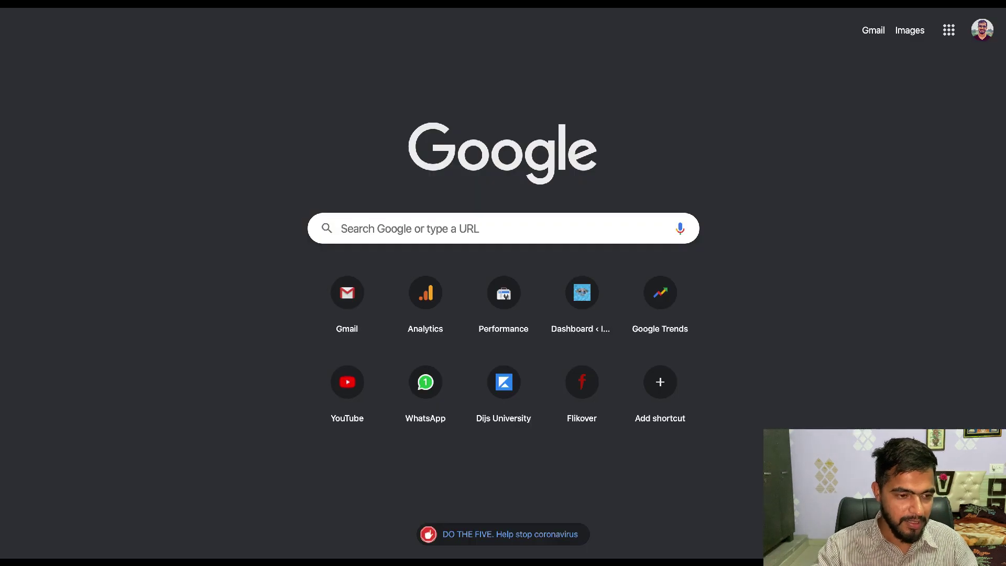
text(tim)
key(BackSpace)
key(BackSpace)
key(BackSpace)
text(1 minute)
key(Return)
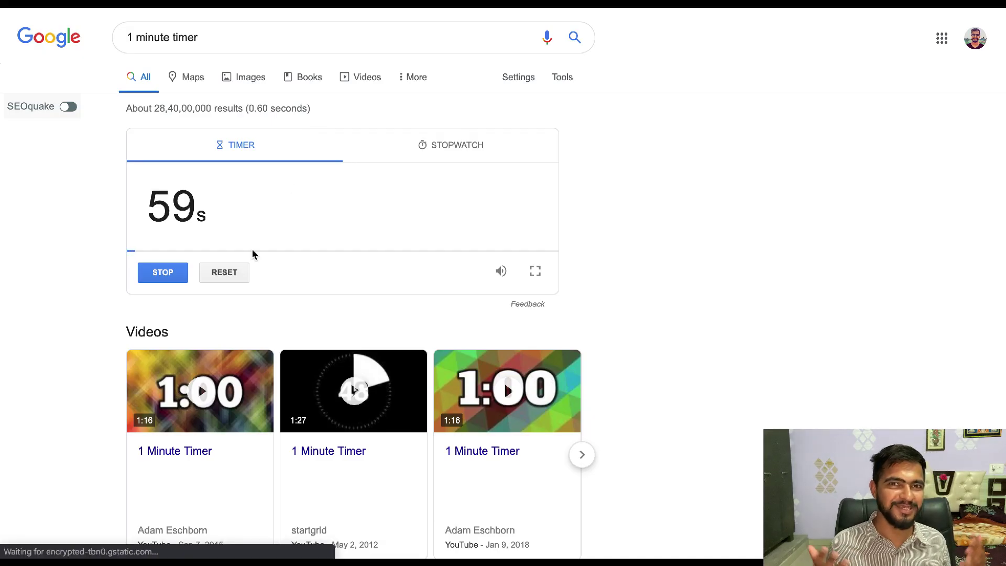
Step: Stop and reset the one-minute timer, and start it again from the full minute
click(164, 277)
click(217, 274)
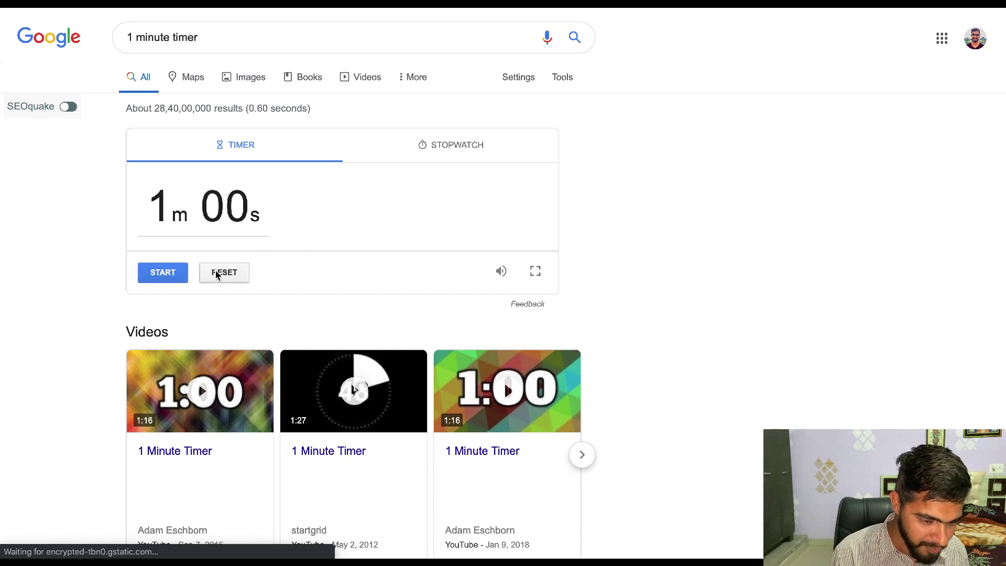
click(150, 278)
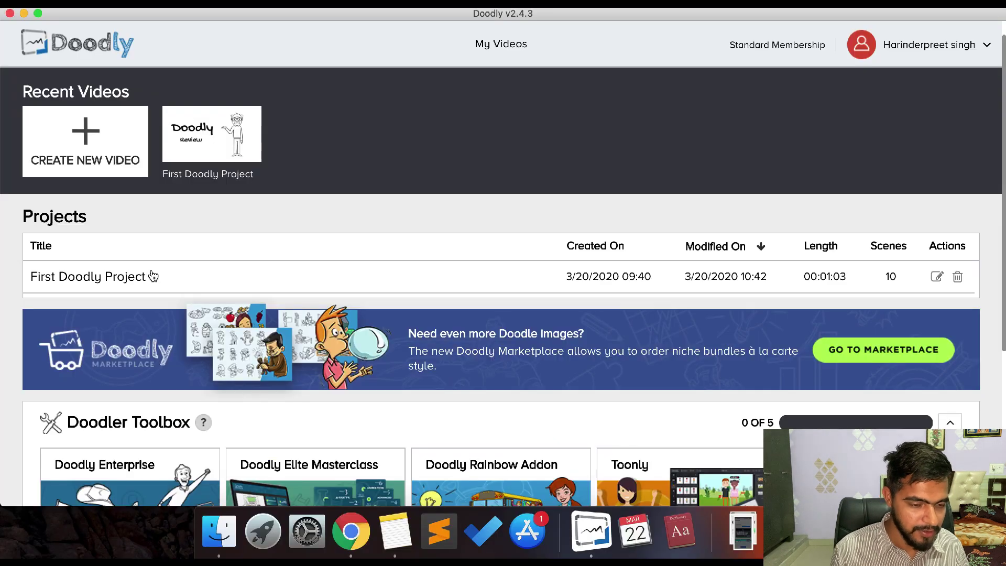
Step: In Doodly, create a Whiteboard video at 480p (854x480) and add the TEXT-with-rays scene template to its first scene
click(87, 154)
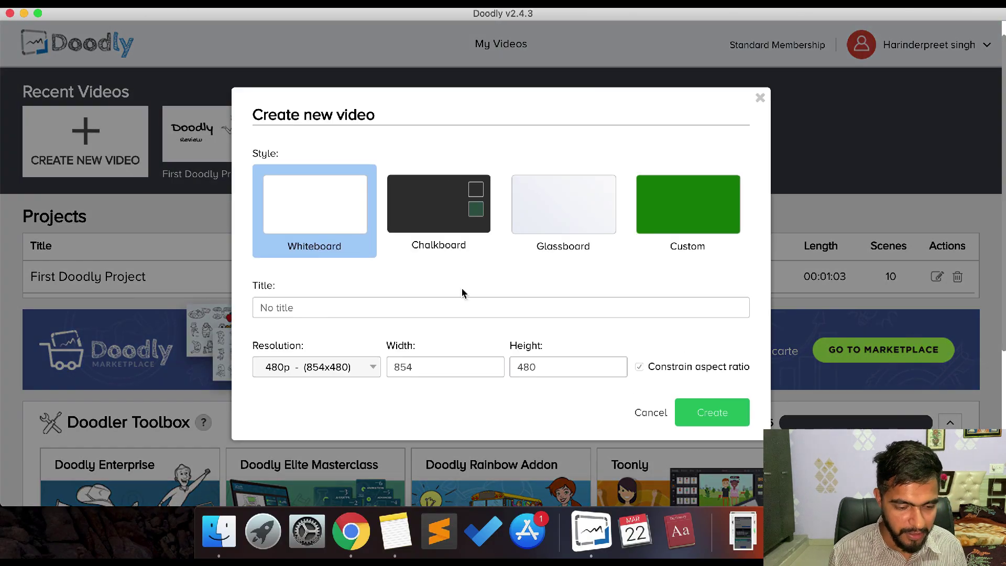
click(703, 414)
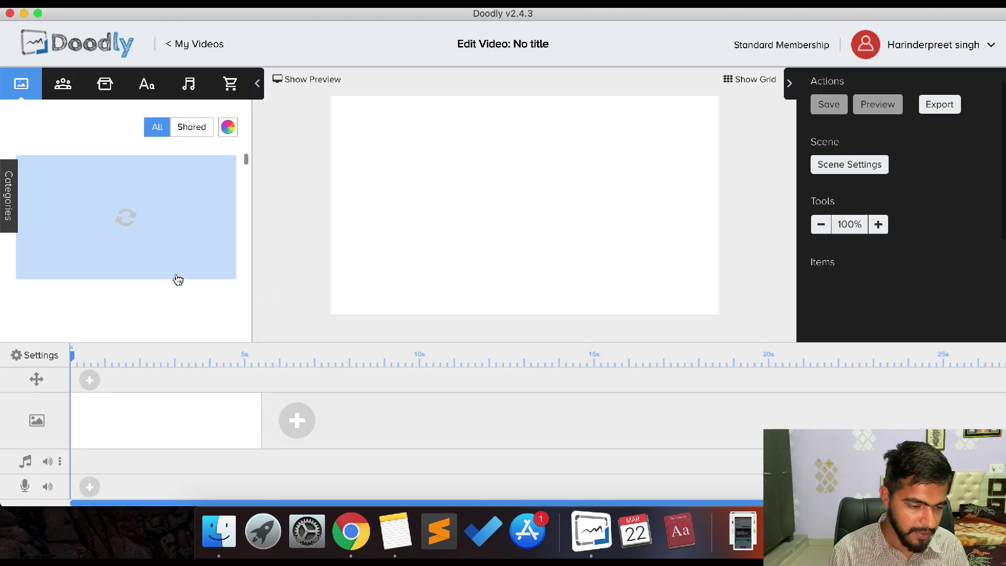
click(63, 90)
click(21, 85)
scroll(173, 239, down, 3)
scroll(173, 239, up, 3)
click(124, 196)
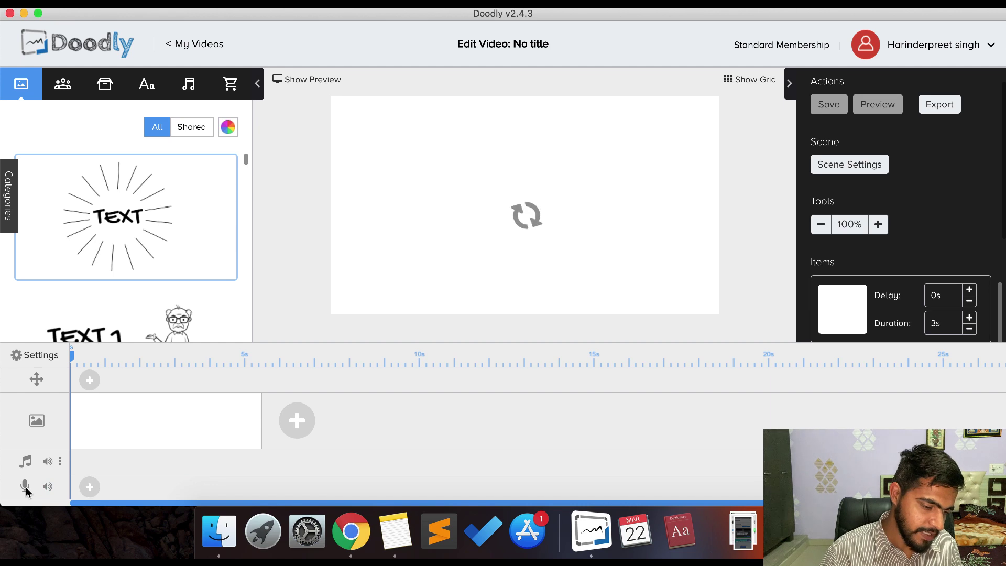
click(47, 461)
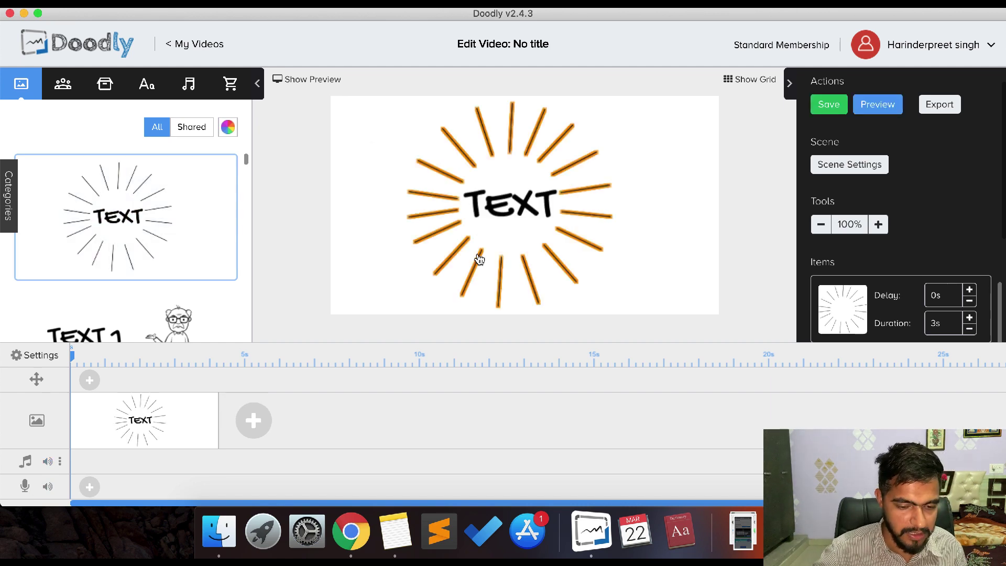
Step: Replace the placeholder TEXT inside the rays with "Doodly Review"
click(498, 210)
click(495, 220)
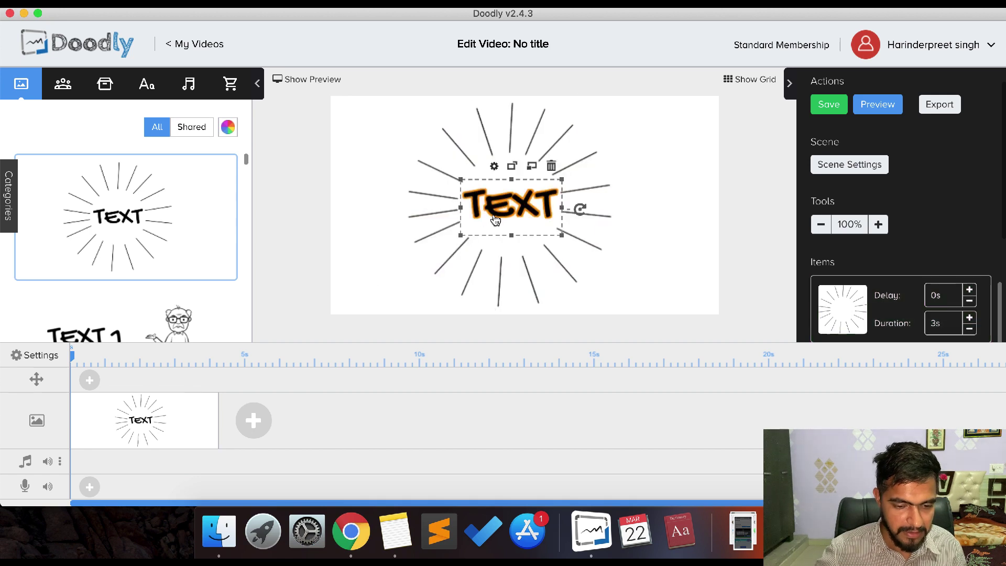
double_click(511, 214)
double_click(472, 242)
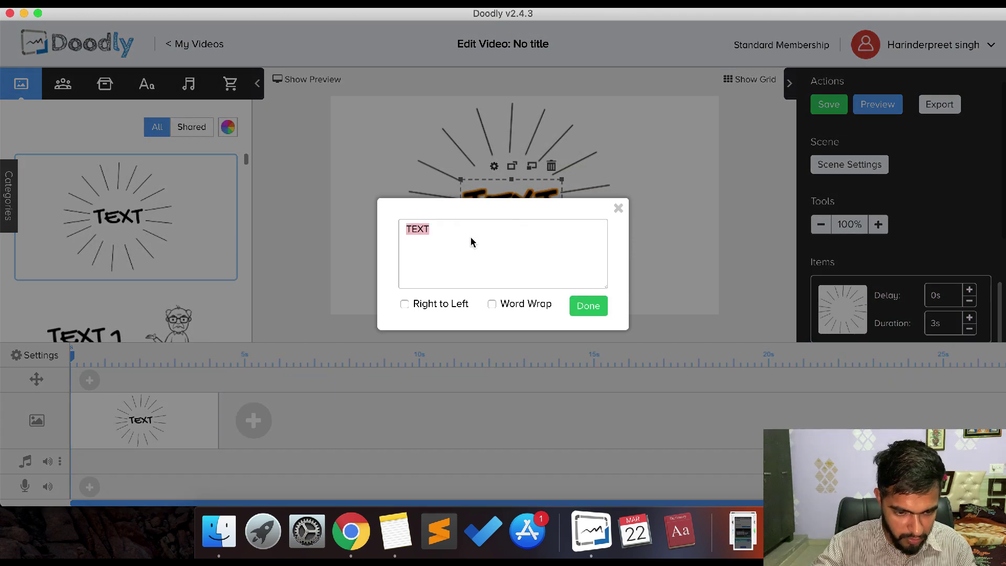
text(Doodly Review)
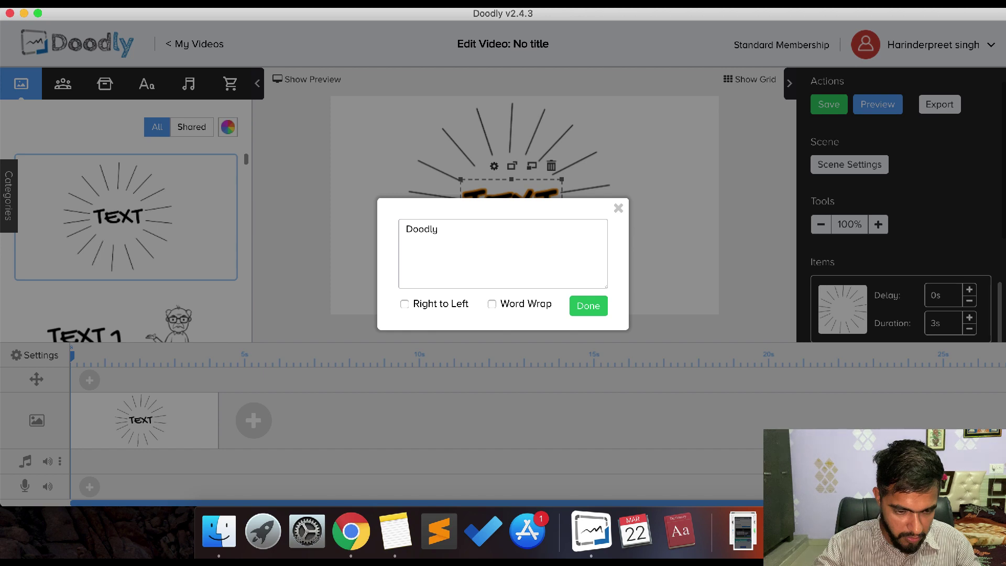
click(597, 307)
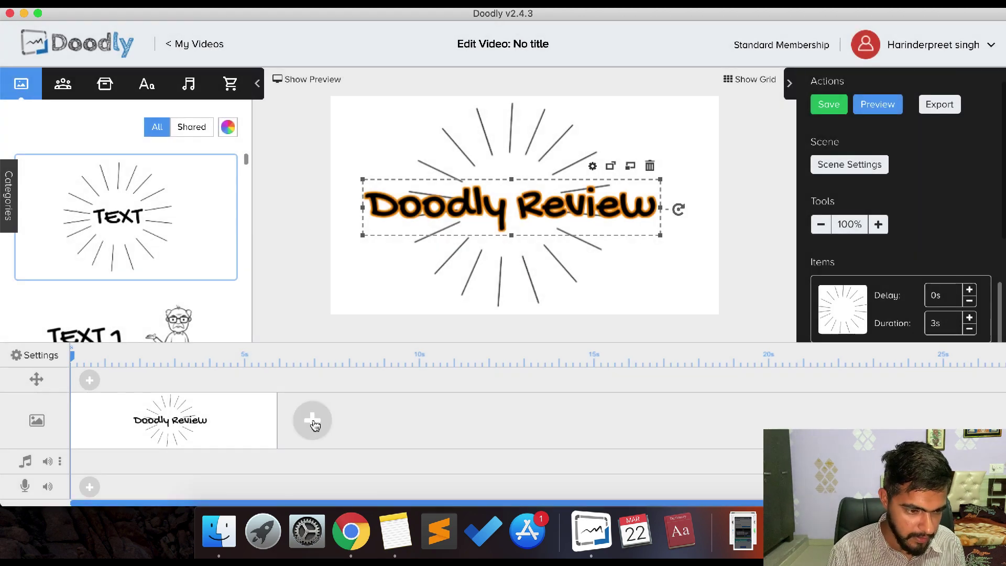
Step: Add a second scene and apply the template with TEXT 1, TEXT 2 and the old man with glasses
click(313, 421)
scroll(118, 256, down, 2)
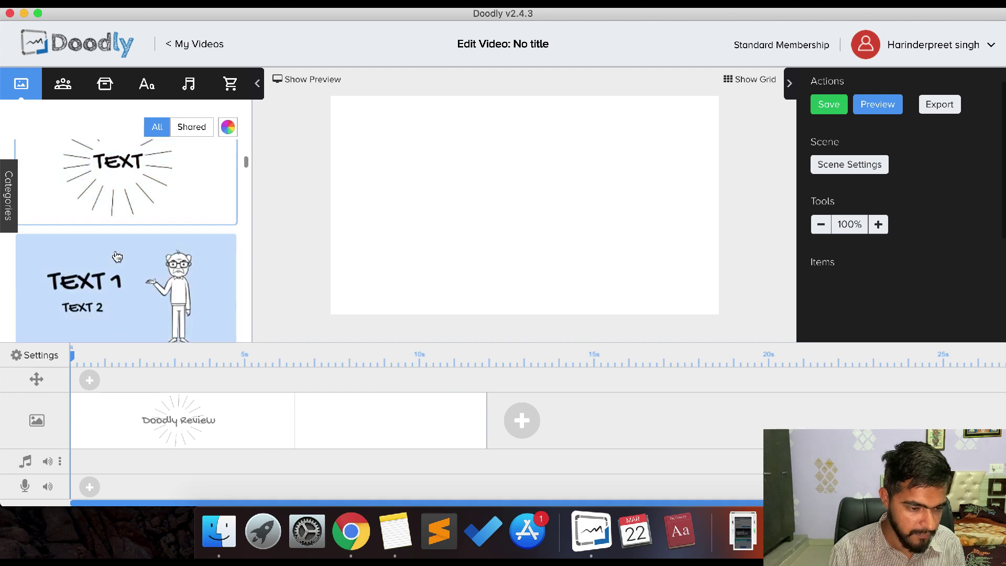
click(126, 307)
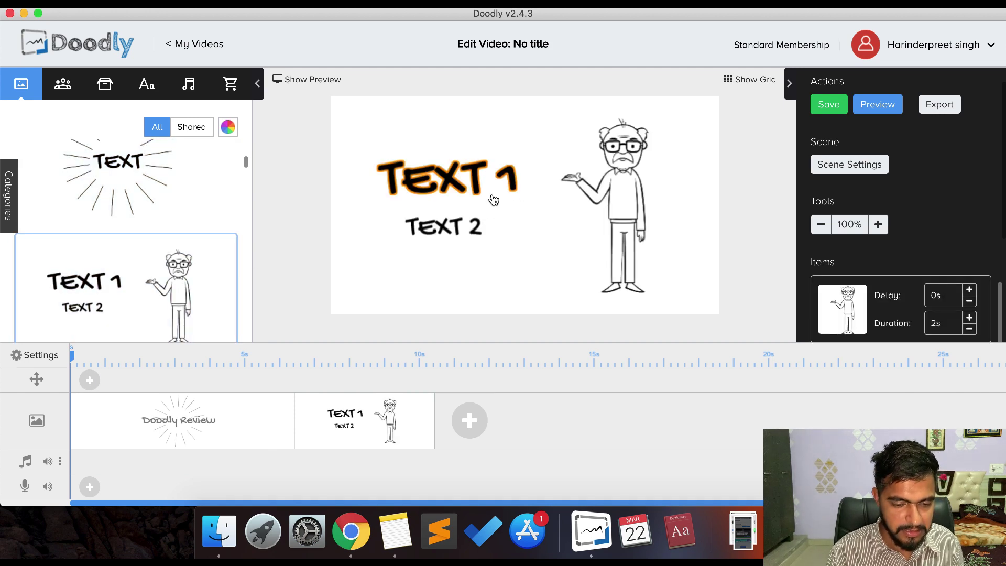
Step: Replace the TEXT 1 heading in the second scene with "In this Video I will"
click(455, 167)
double_click(424, 192)
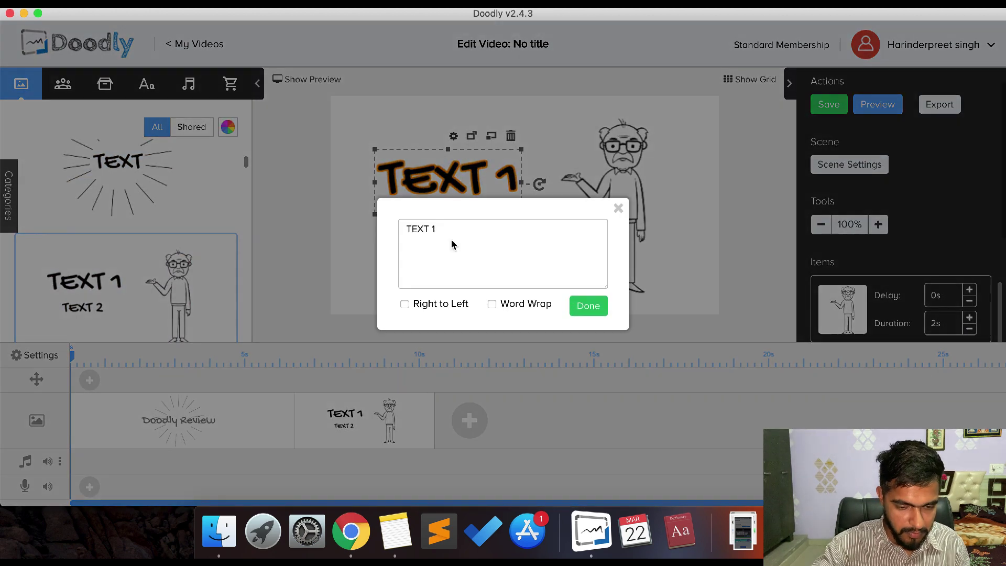
key(super+a)
text(In t)
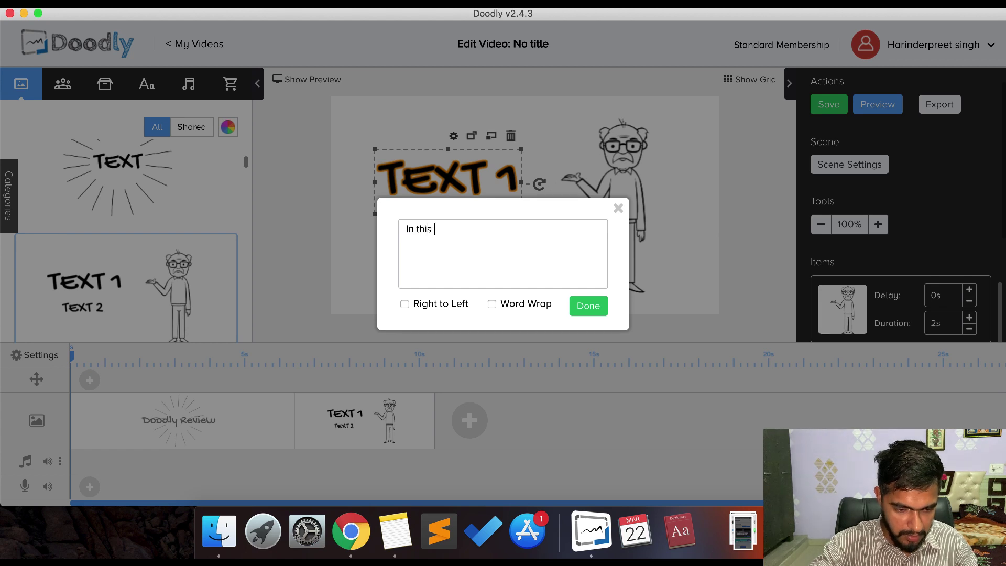
text(his Video I will)
click(587, 307)
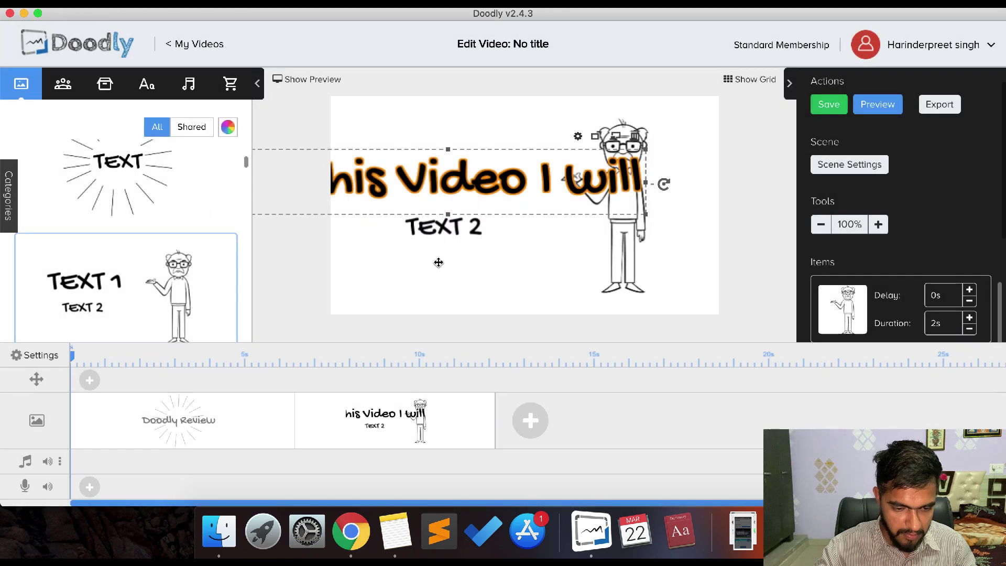
Step: Replace the TEXT 2 subheading in the second scene with "Review Doodly"
double_click(423, 237)
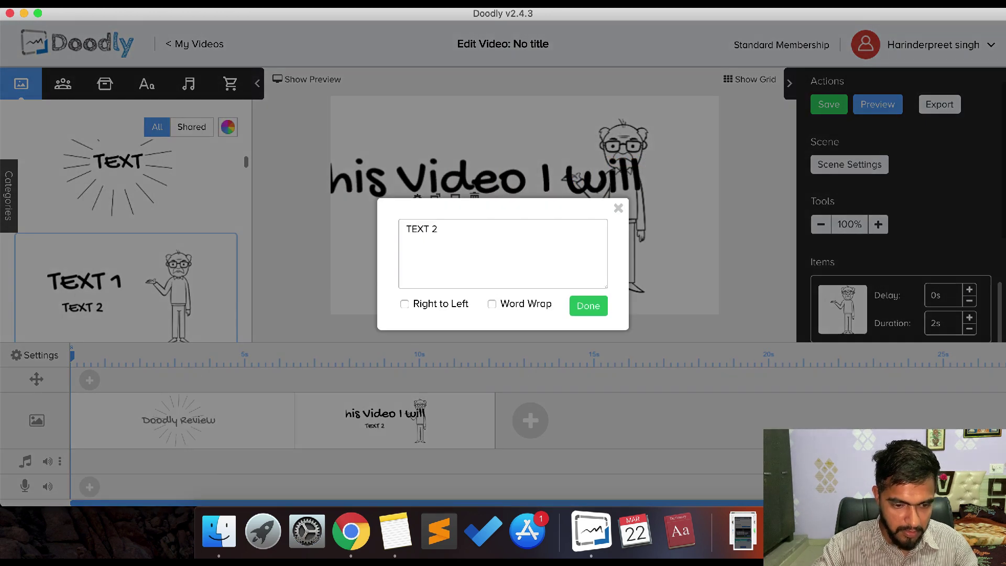
double_click(424, 229)
text(Revi)
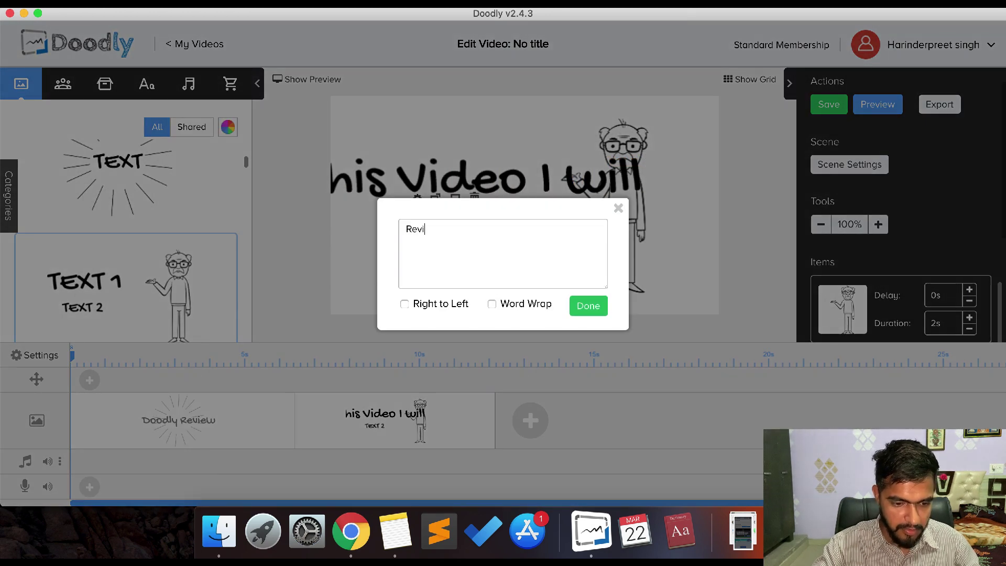
text(ew Doodly)
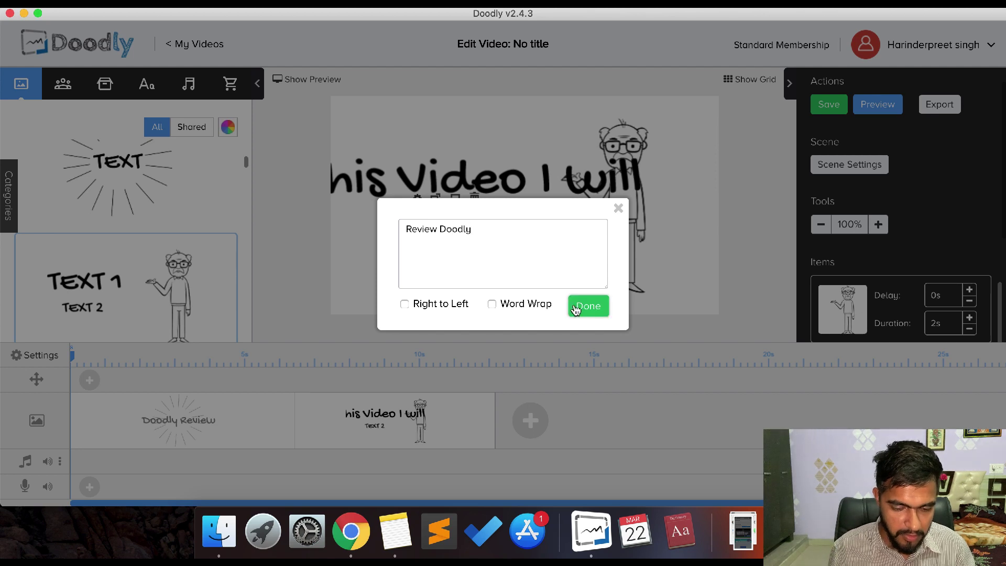
click(588, 305)
Step: Shrink the "In this Video I will" heading and move it clear of the old man, above "Review Doodly", and preview the video
click(484, 174)
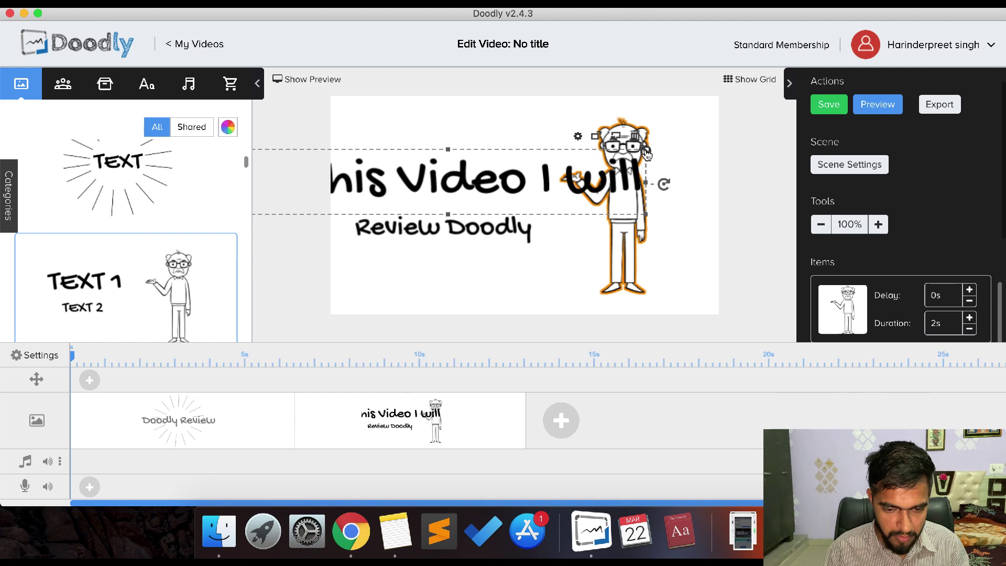
drag(647, 153, 538, 168)
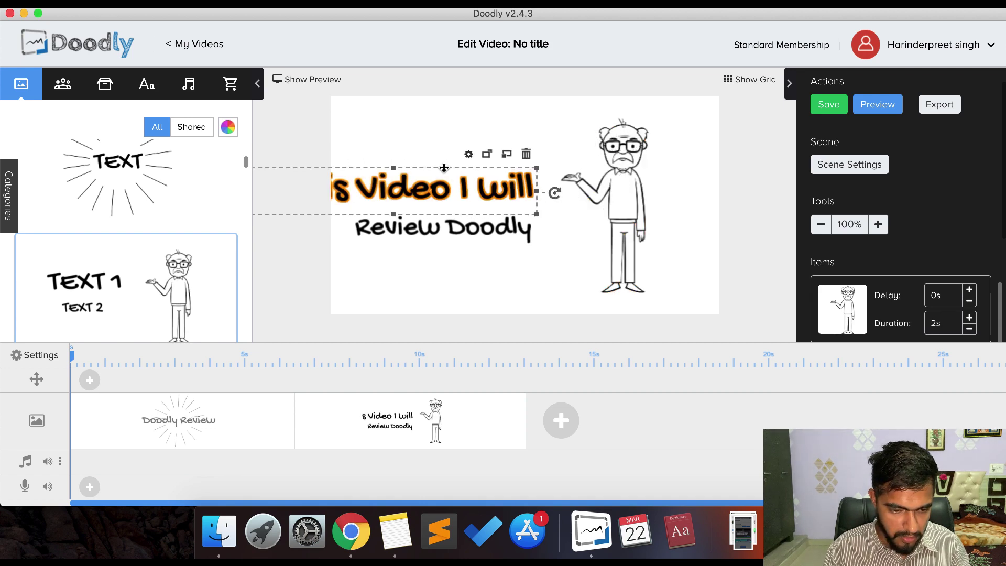
drag(441, 172, 583, 172)
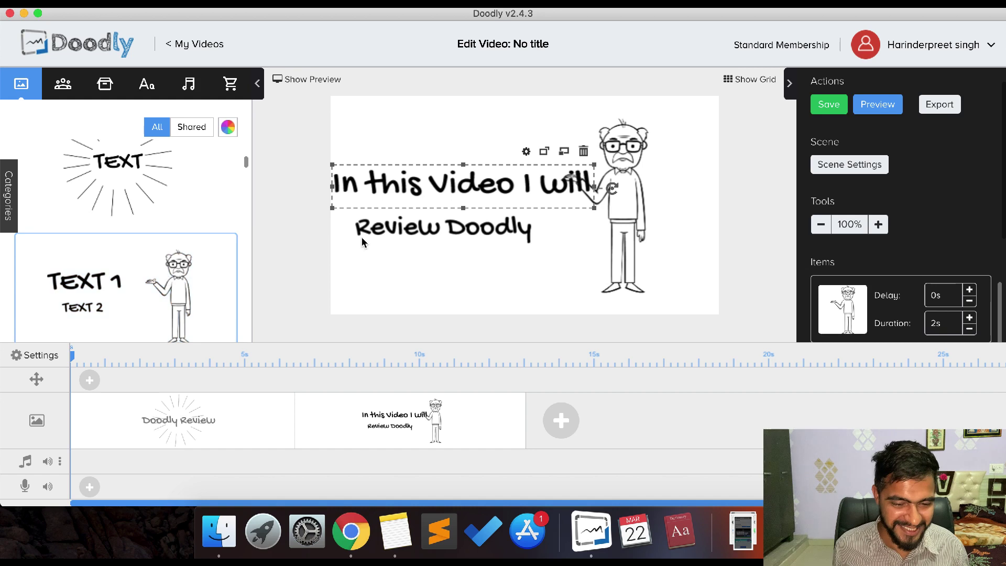
drag(595, 168, 523, 177)
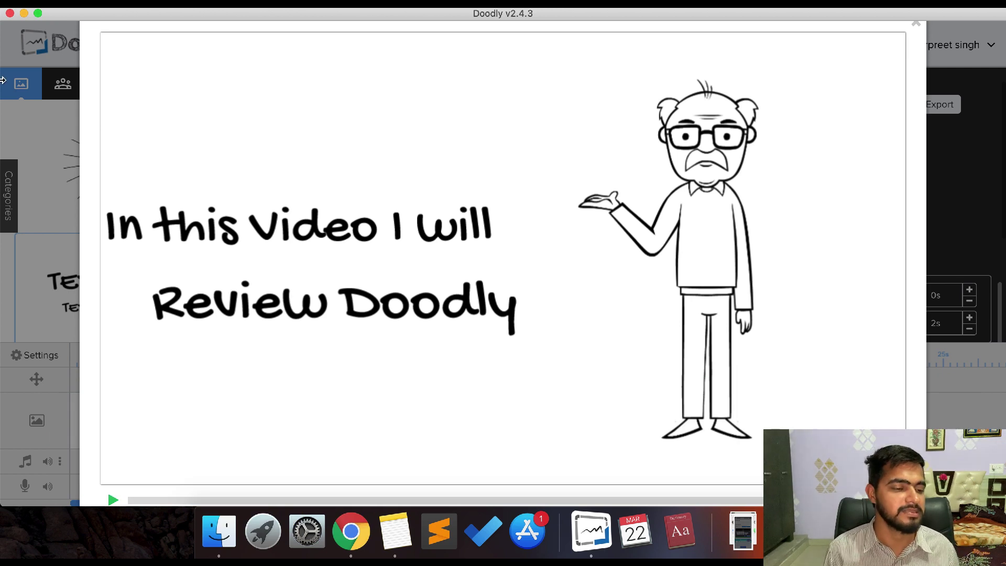
click(24, 113)
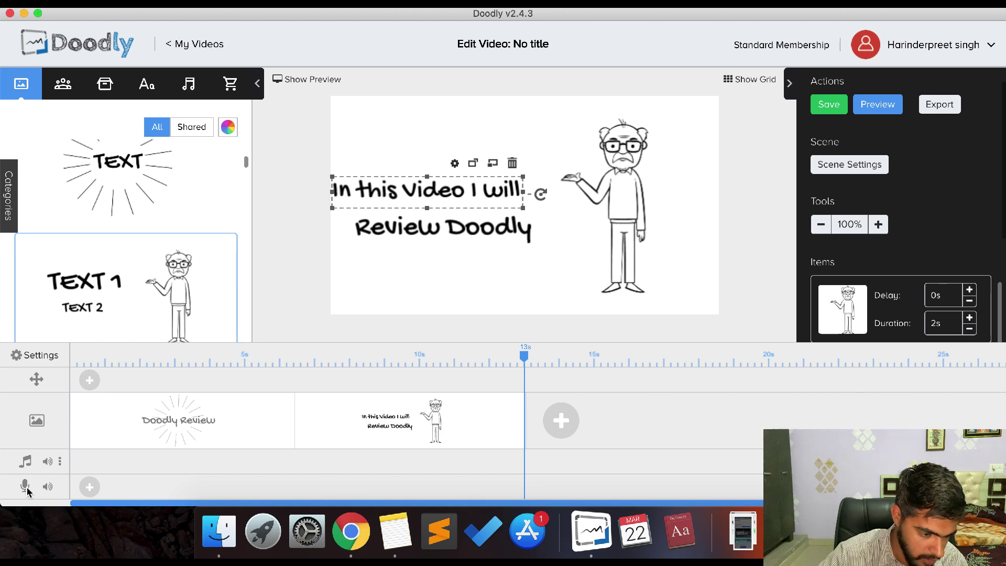
Step: Record a short voiceover on the microphone track, starting at the beginning of the video
click(89, 487)
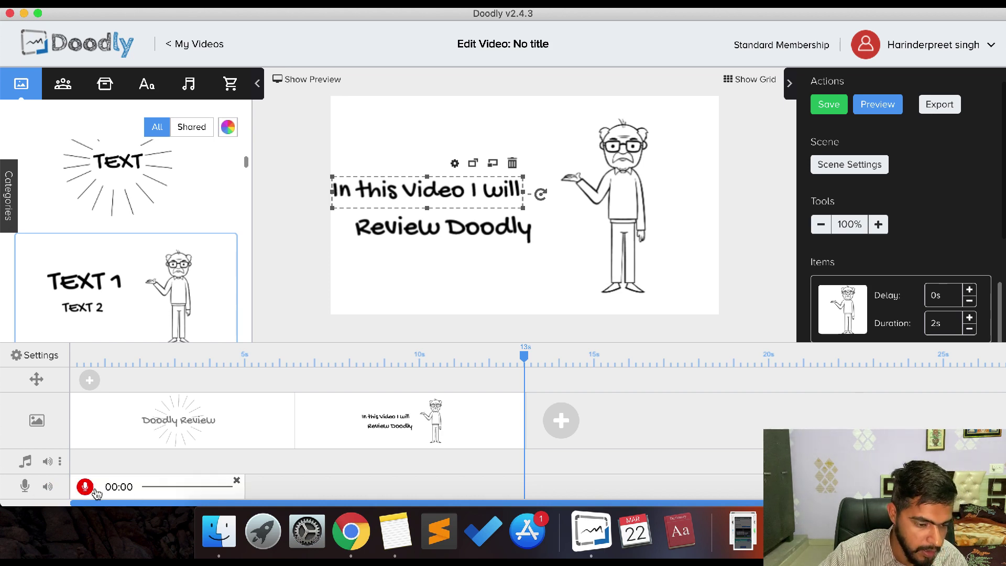
click(85, 487)
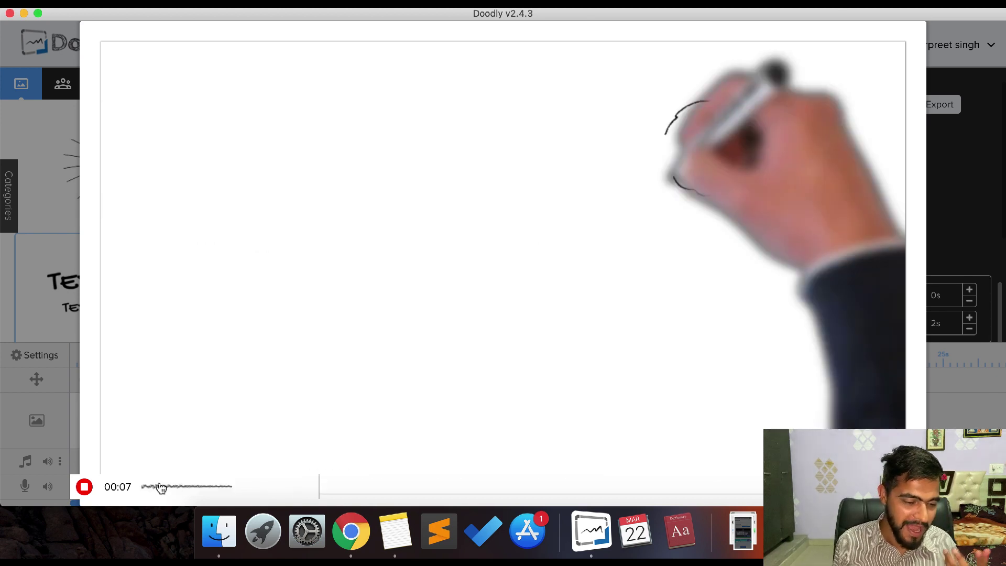
click(83, 488)
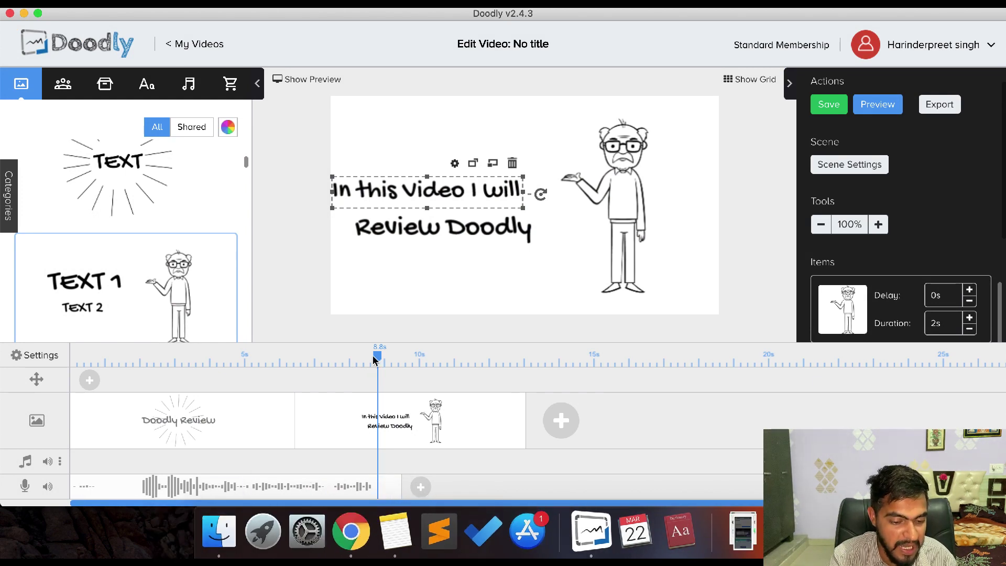
Step: Place the playhead at about 5.5 s and look at the fade and delete options of the voice recording
drag(376, 357, 265, 363)
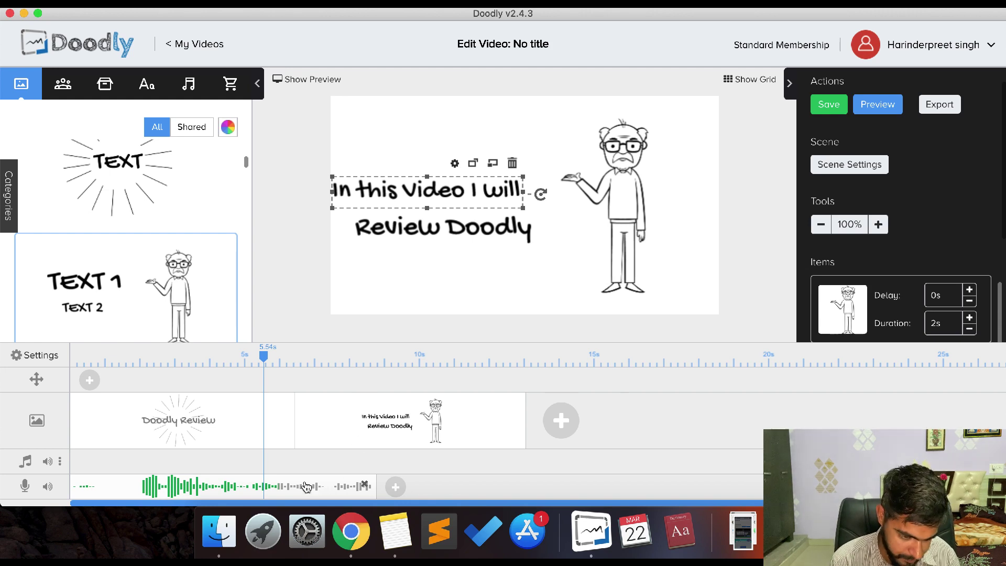
right_click(289, 485)
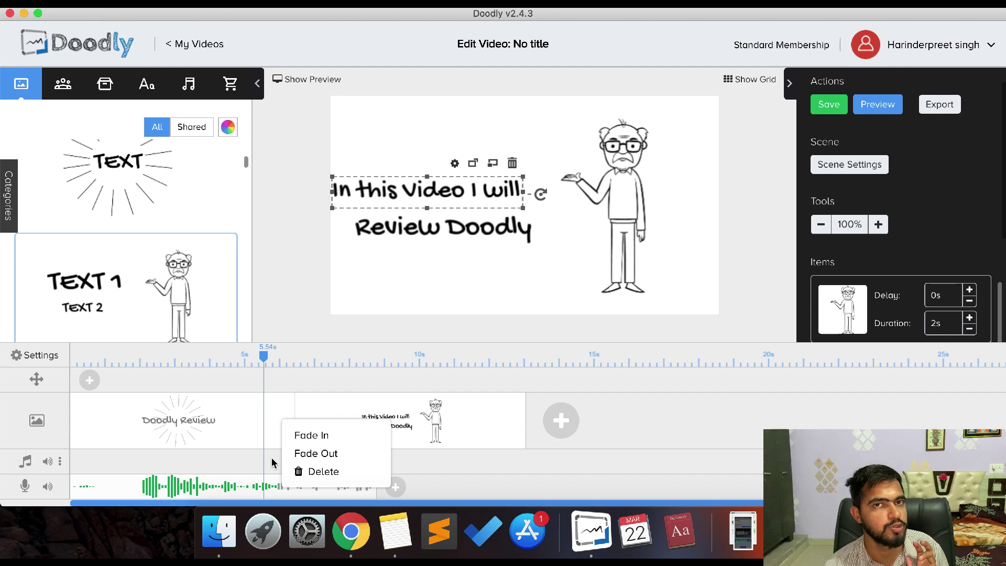
click(226, 467)
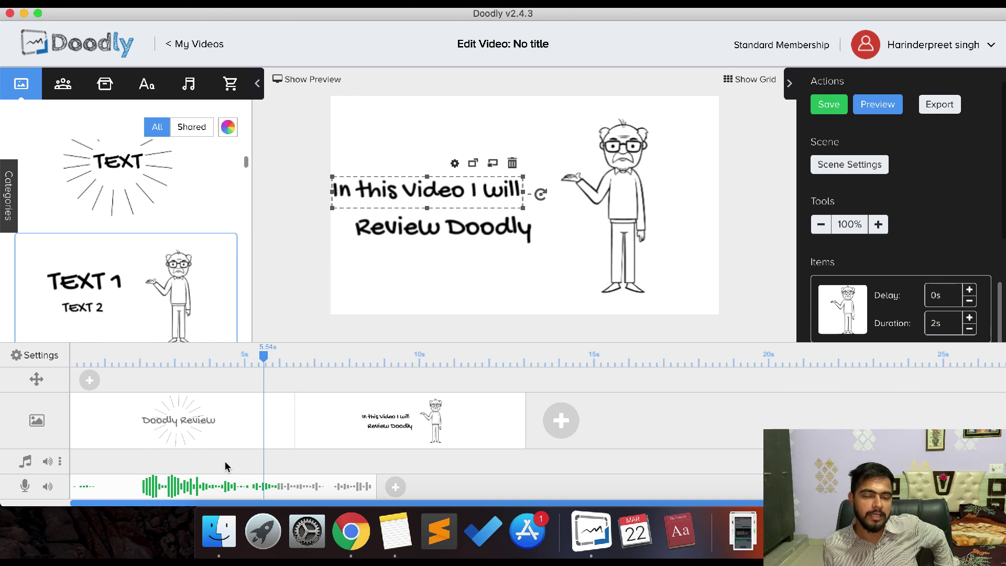
Step: Check the one-minute timer in the browser, return to Doodly and place the playhead at about 3 s
key(ctrl+Right)
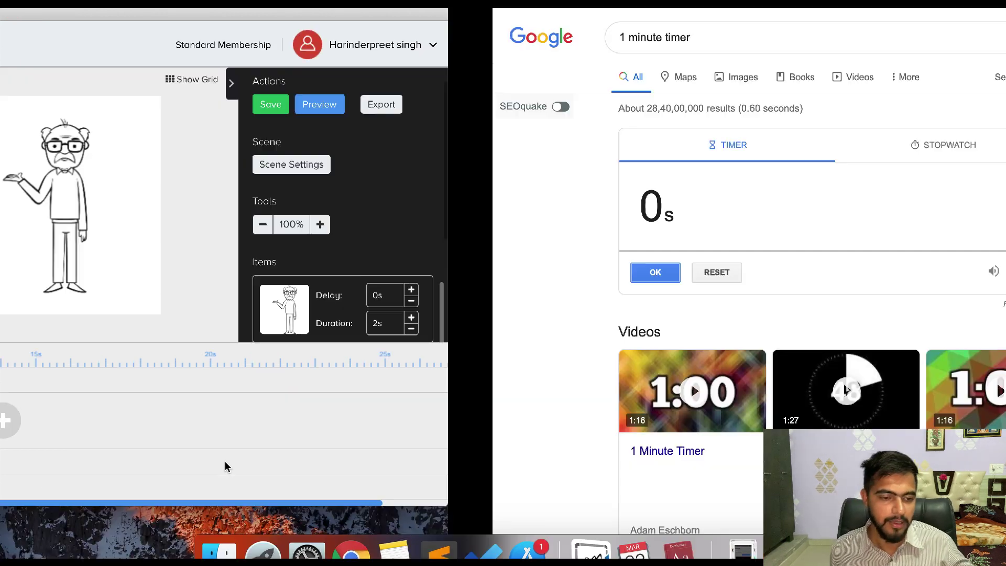
key(ctrl+w)
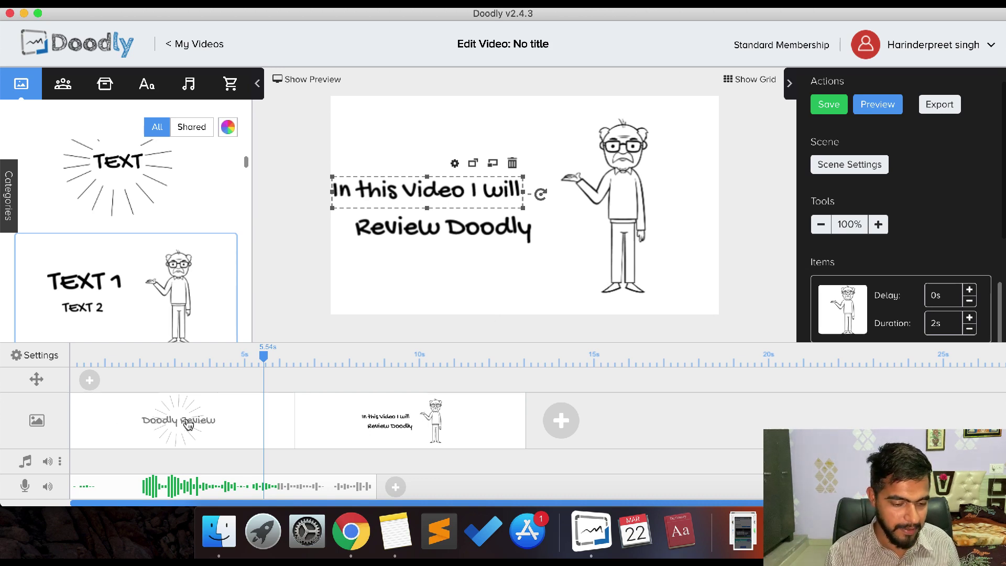
drag(264, 358, 174, 357)
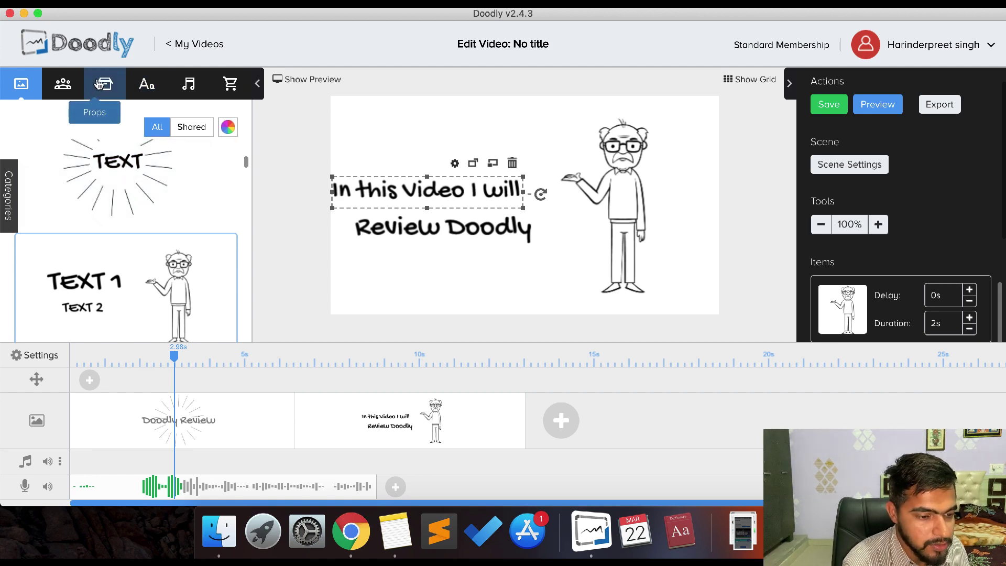
Step: Add the sound A New Hope to the music track and append an empty third scene to the video
click(65, 89)
click(107, 88)
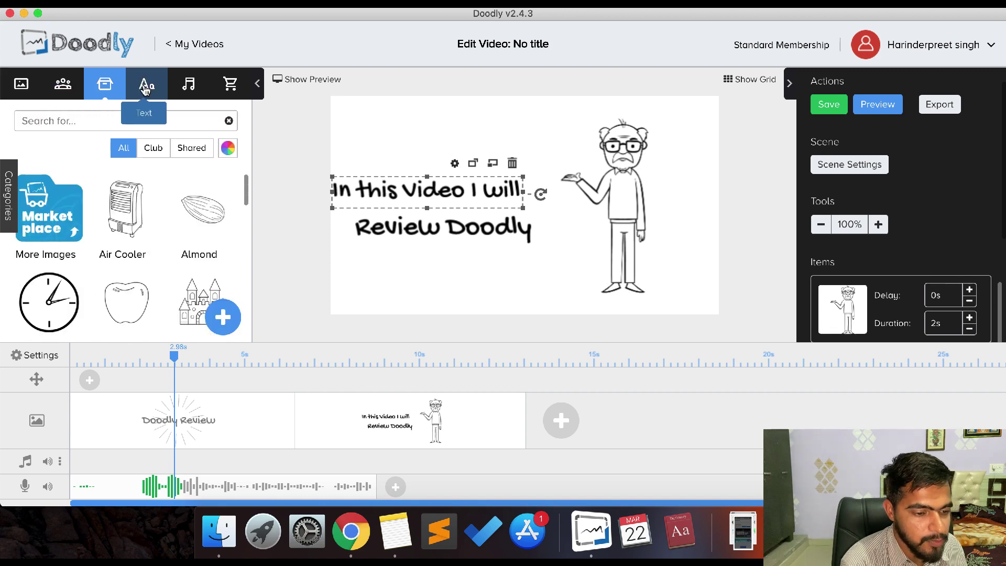
click(150, 90)
click(189, 86)
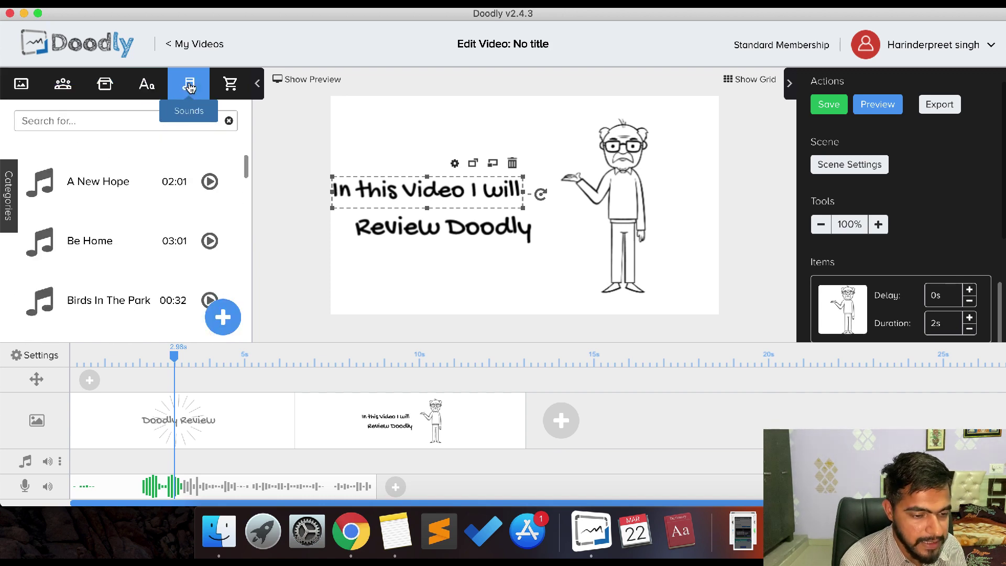
click(209, 183)
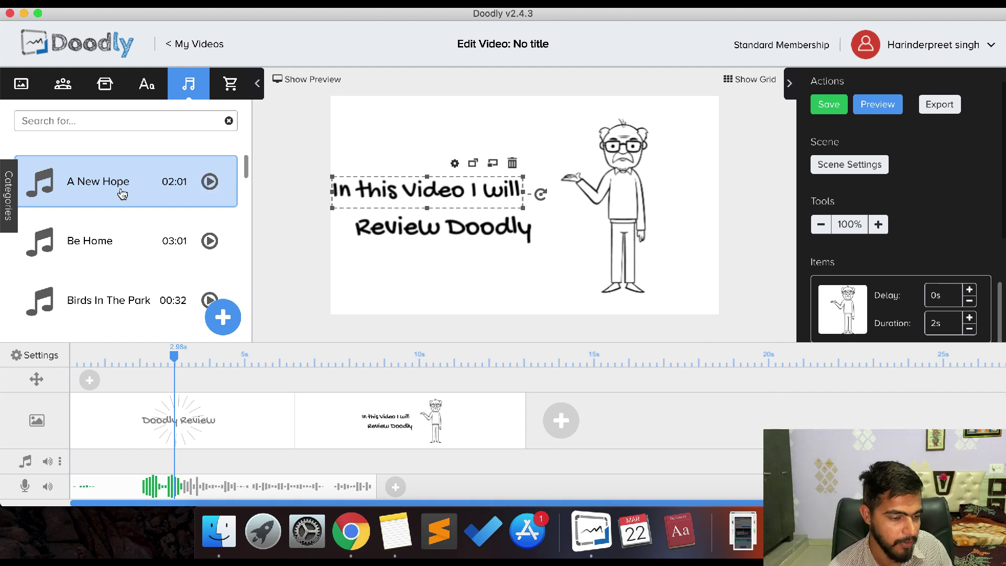
drag(104, 181, 125, 461)
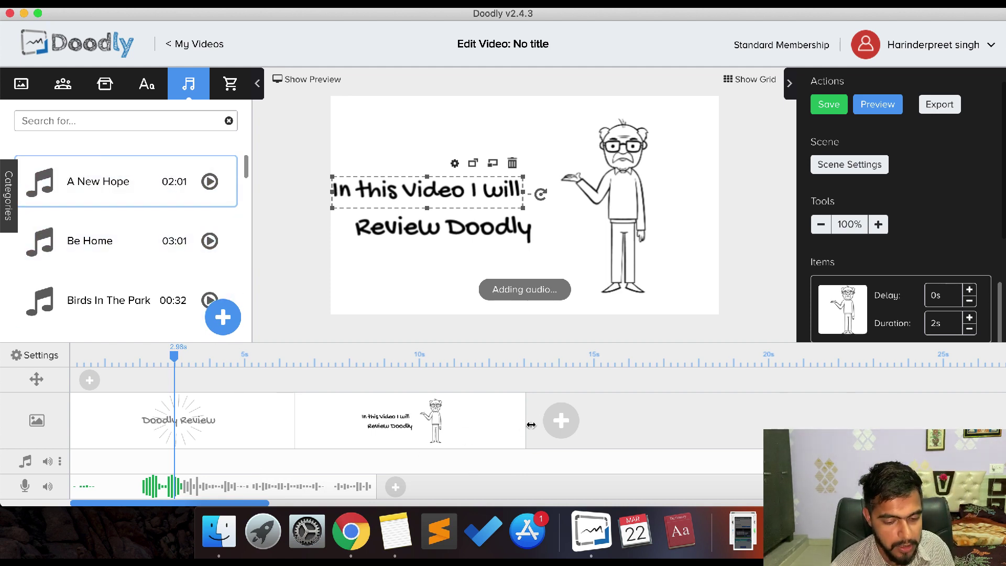
click(556, 421)
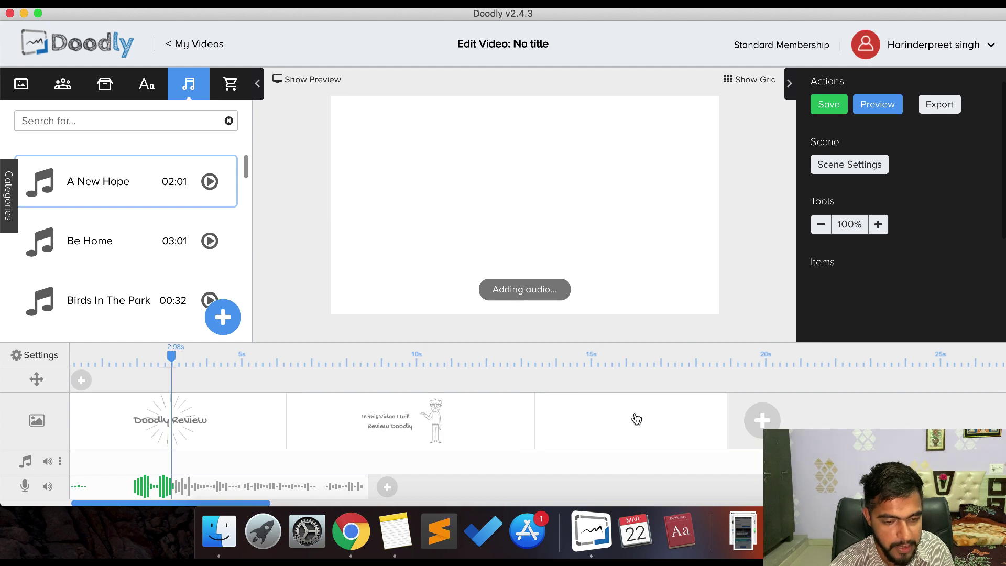
scroll(637, 420, right, 3)
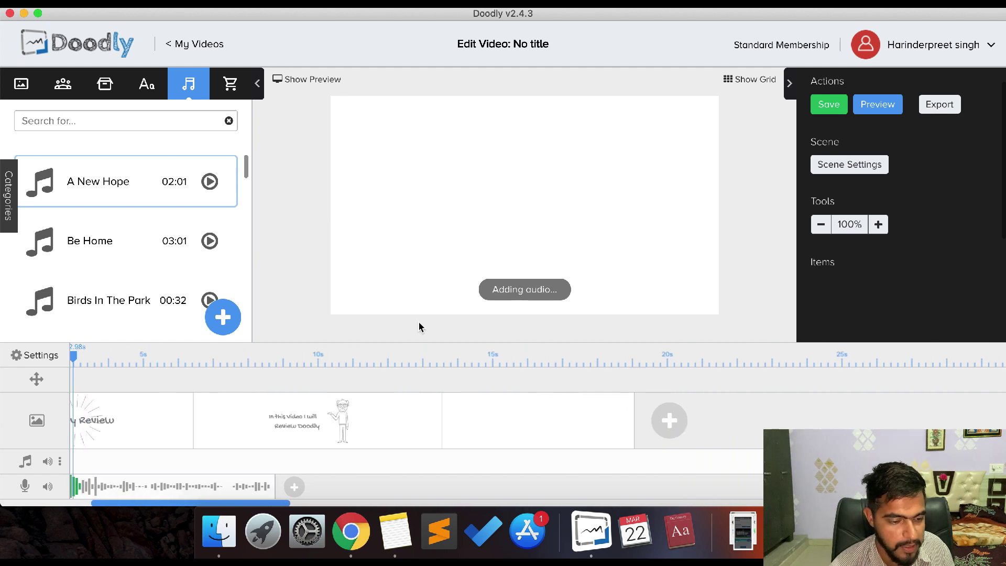
Step: Look through the cartoon hands and board styles in the video settings and apply the Glassboard style
click(31, 356)
click(493, 206)
click(545, 204)
click(518, 161)
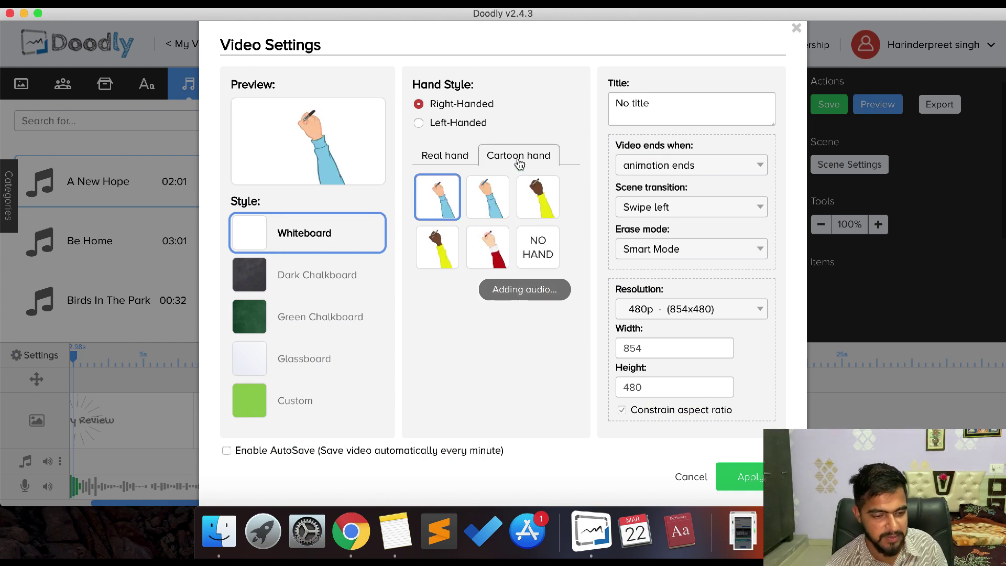
click(305, 271)
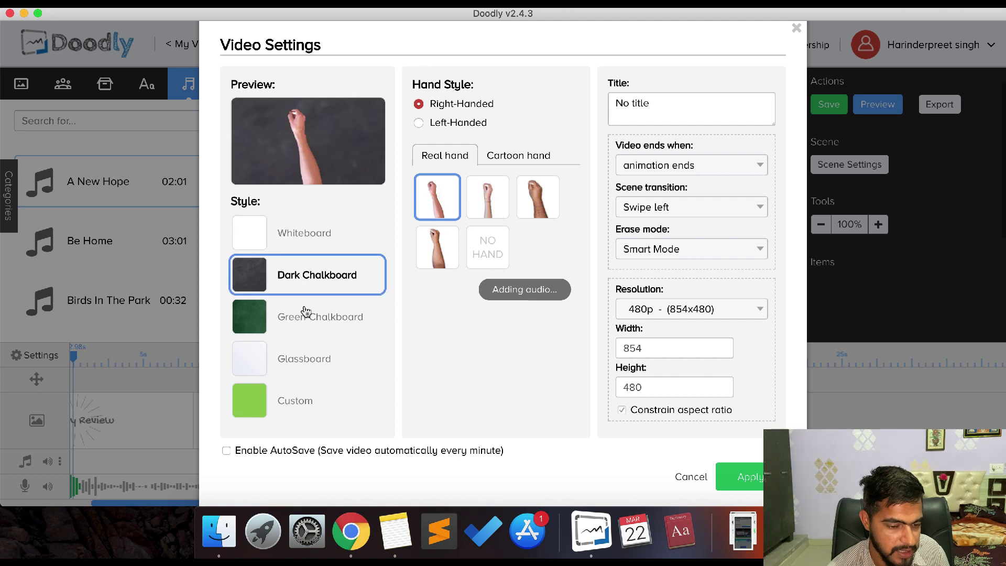
click(311, 354)
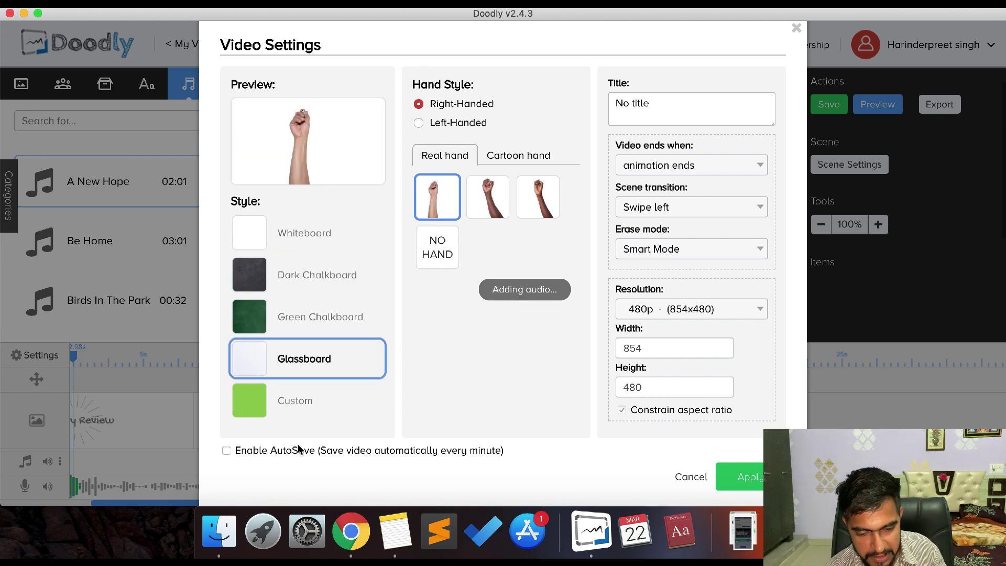
click(742, 476)
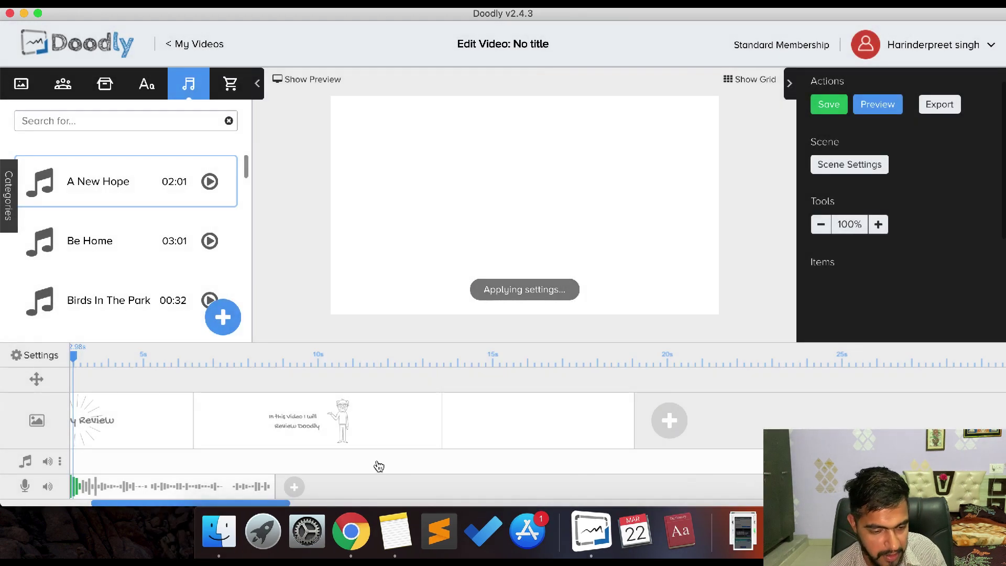
Step: Place the Adam Arms Up character on the right side of the third scene and add a Gochi Hand Regular text at its upper left
click(59, 84)
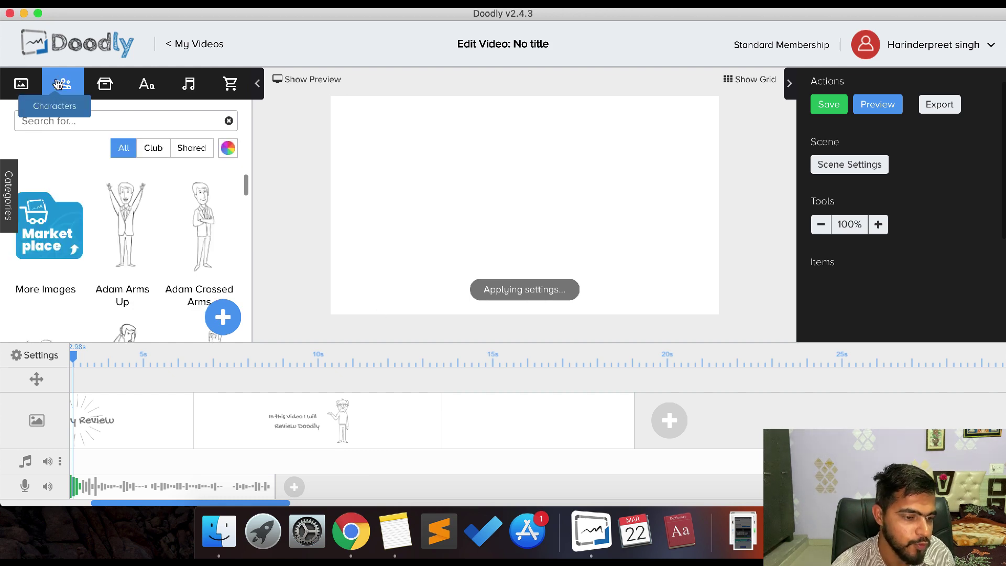
drag(123, 221, 631, 178)
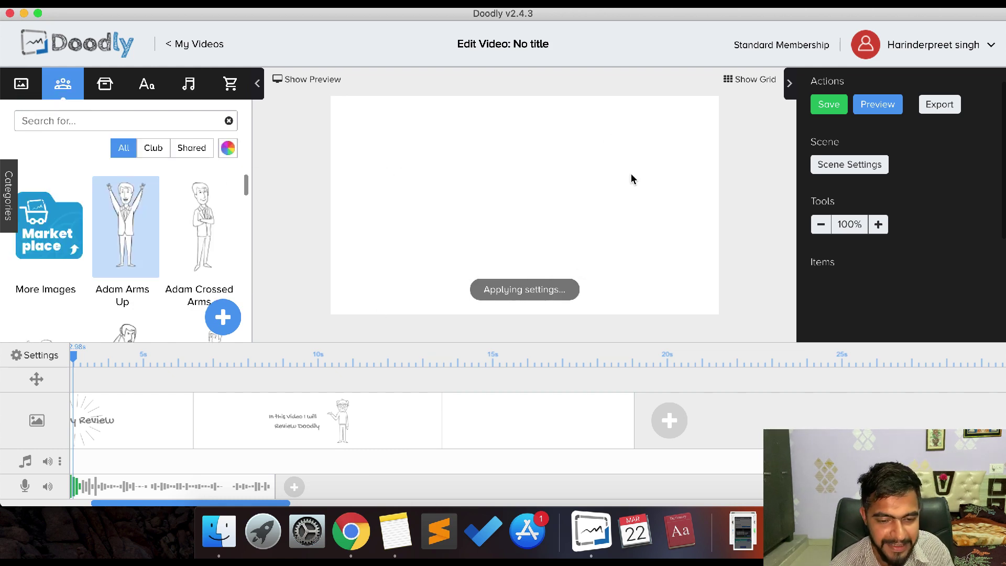
click(143, 91)
drag(126, 138, 440, 134)
Step: Replace the placeholder text in the third scene with "Video Done. I hope you will like it."
double_click(440, 135)
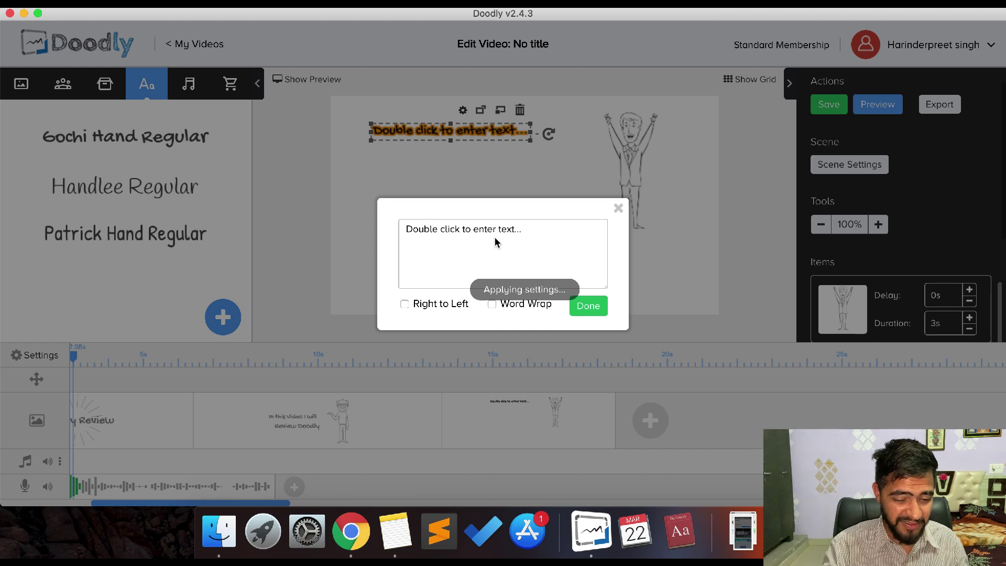
key(super+a)
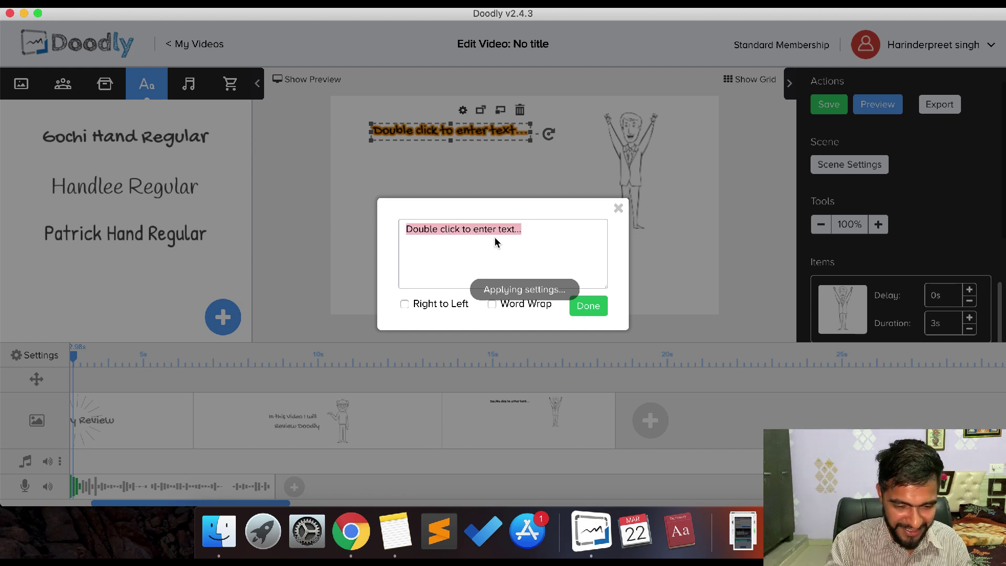
text(I)
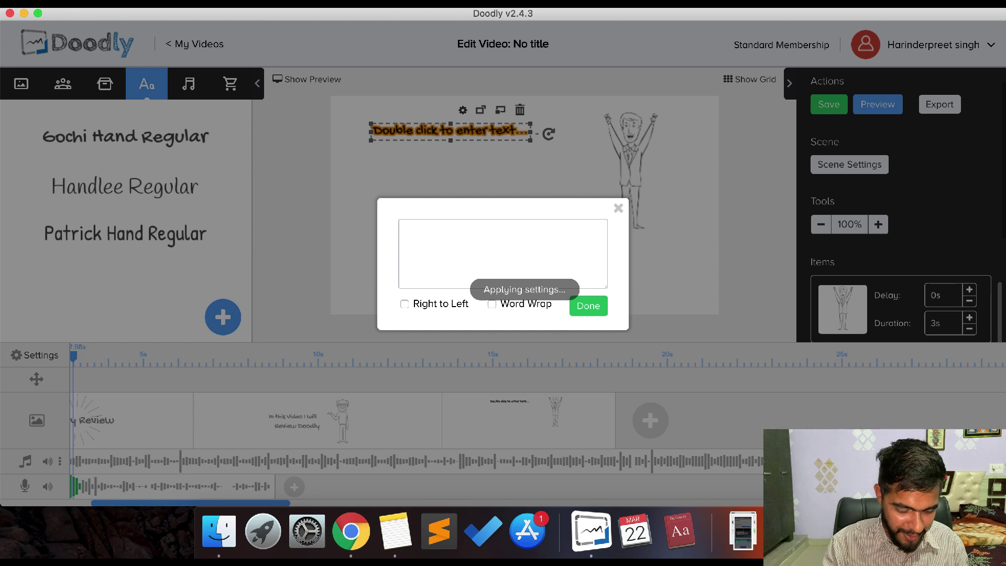
text(ideo Done )
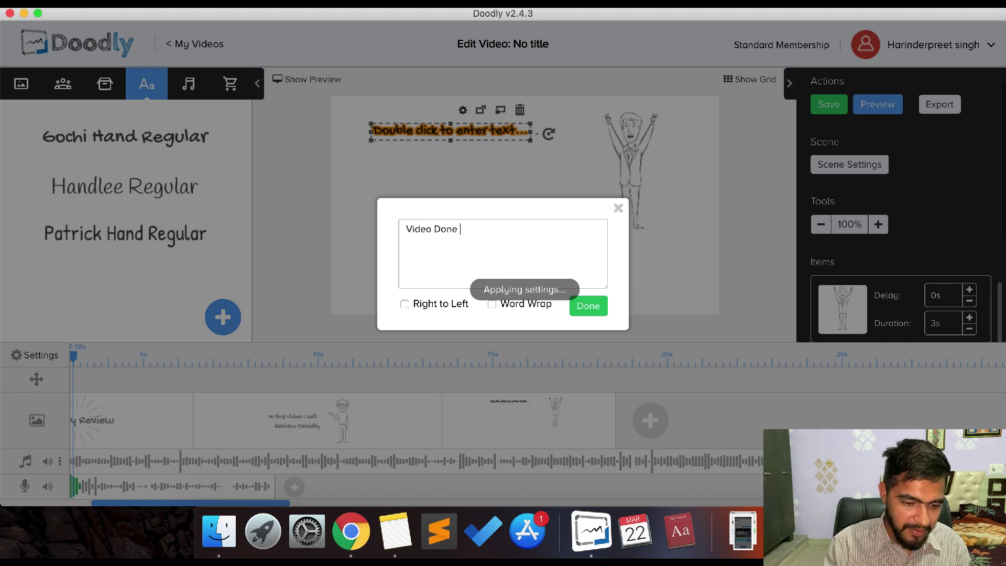
text(. I hope y)
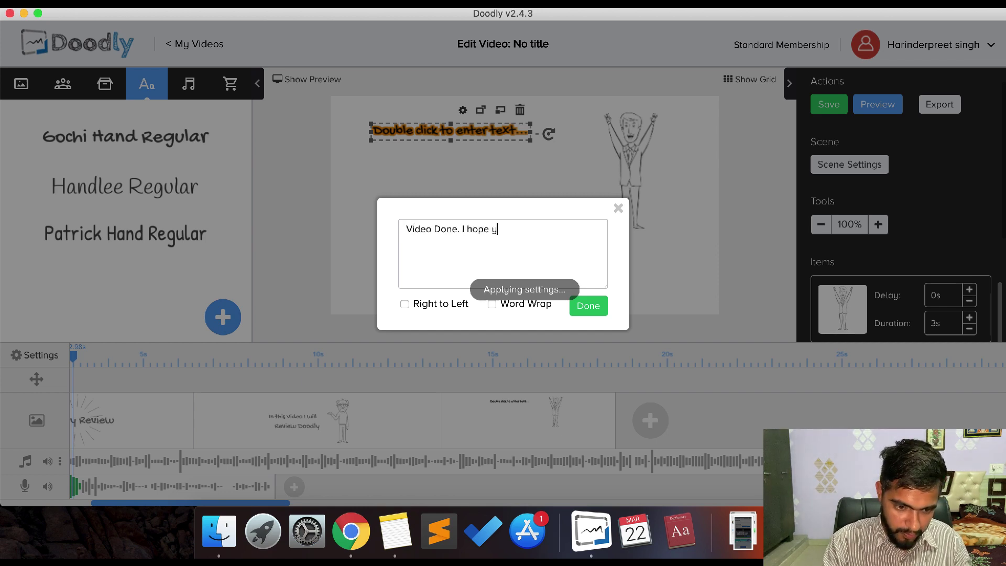
text(ou will like it.)
click(587, 304)
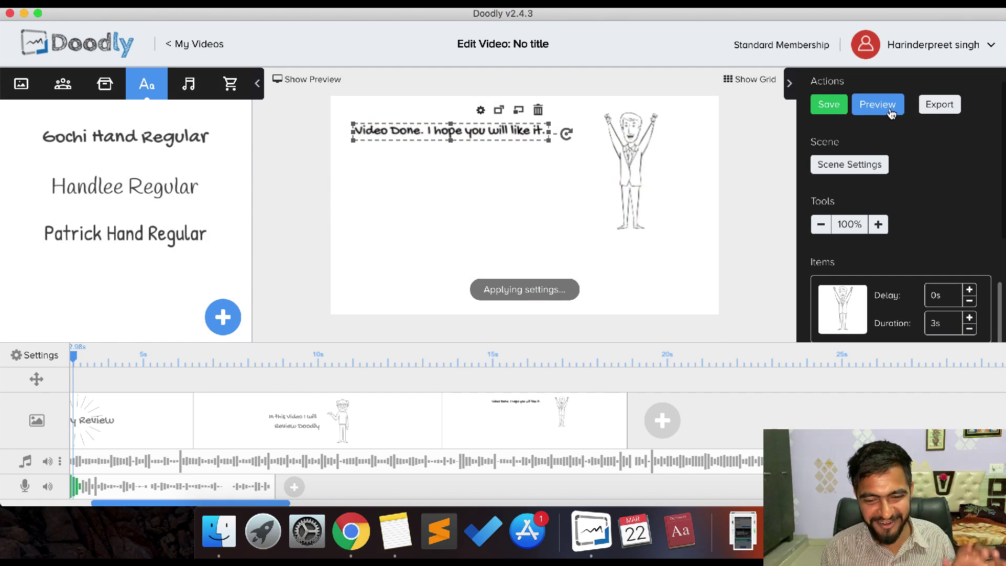
Step: Preview the video with its music and voiceover, and place the playhead at about 7.6 s
click(865, 110)
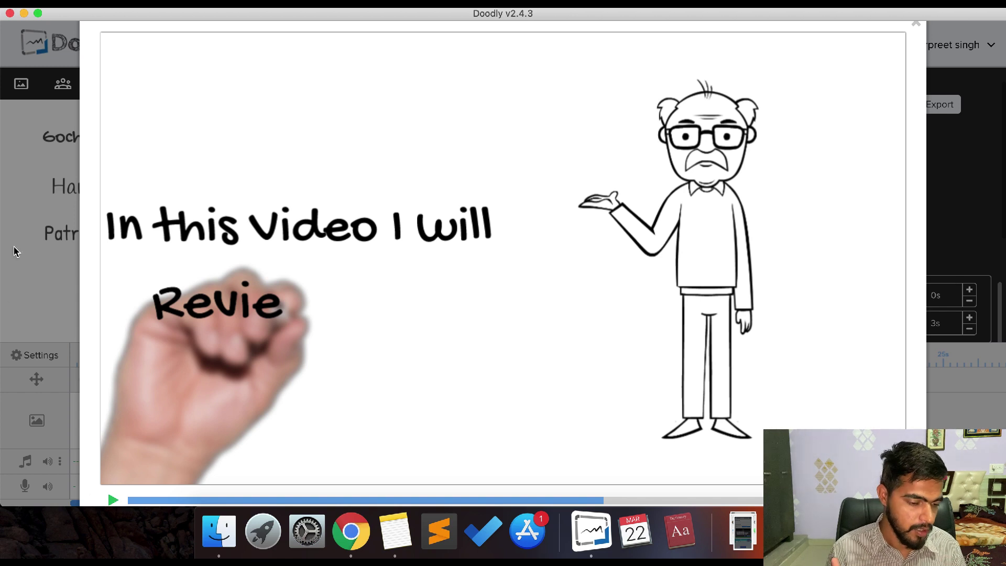
key(Escape)
key(Escape)
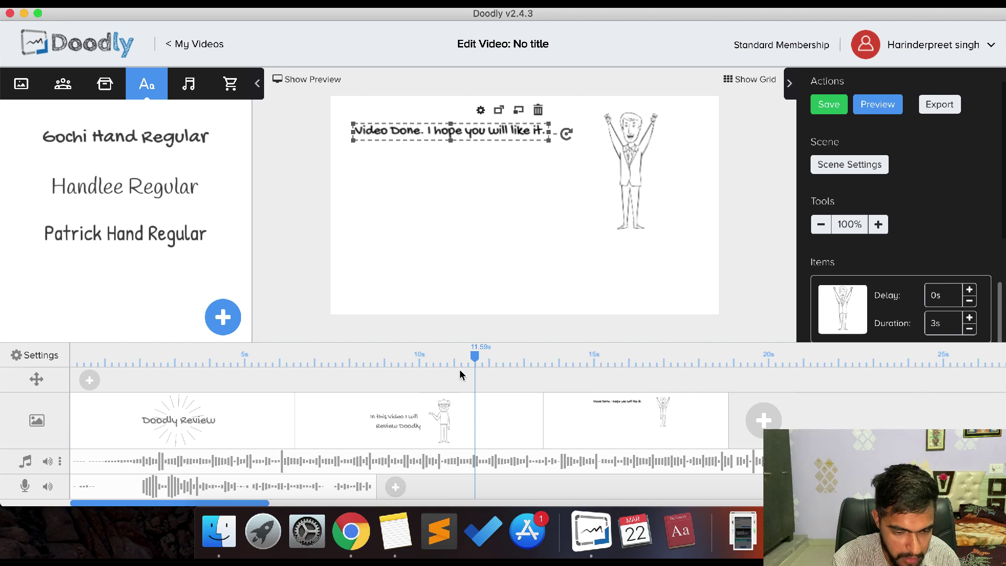
drag(475, 357, 410, 356)
click(339, 361)
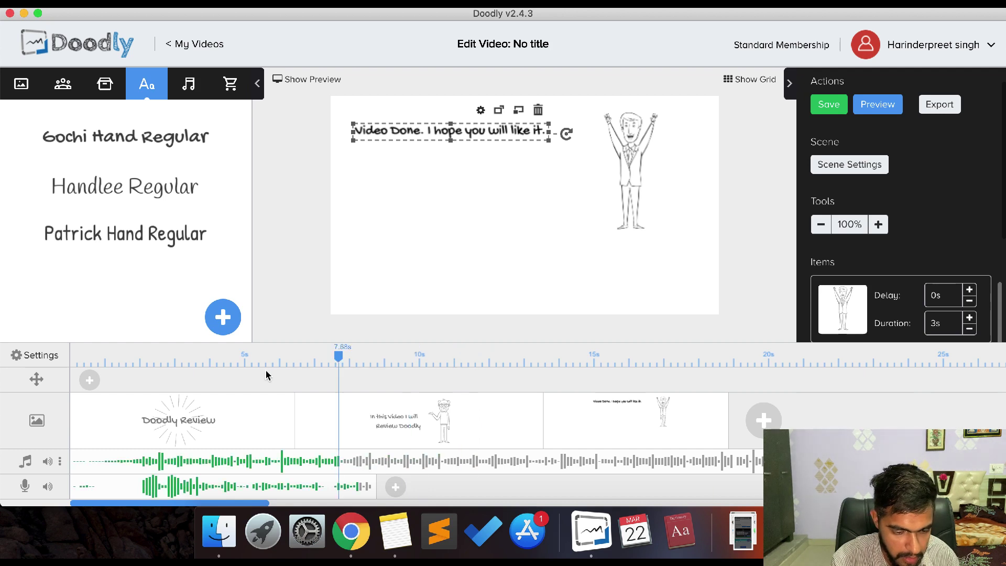
Step: Show the fade and delete options of the music track, and open the marketplace image library
right_click(411, 459)
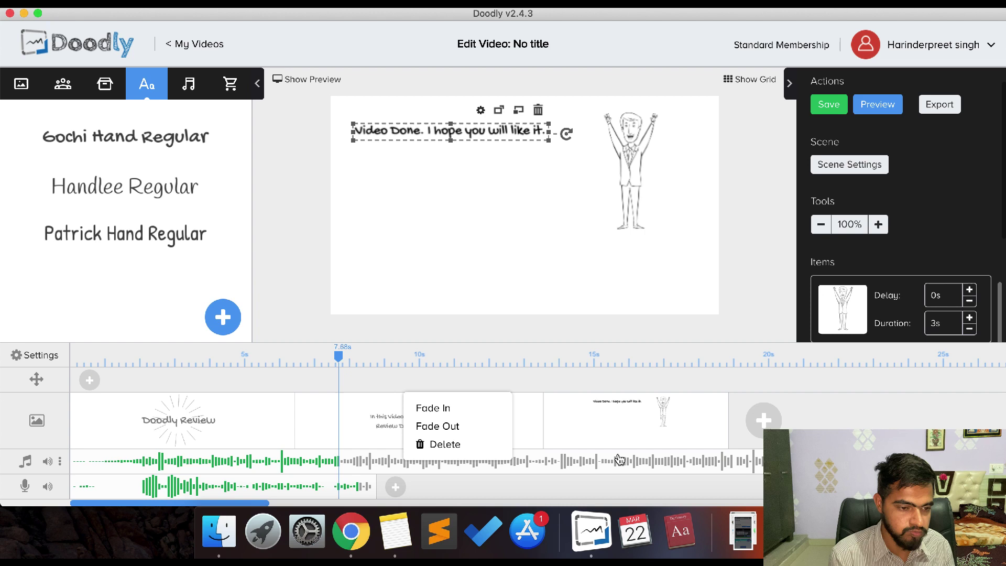
click(234, 92)
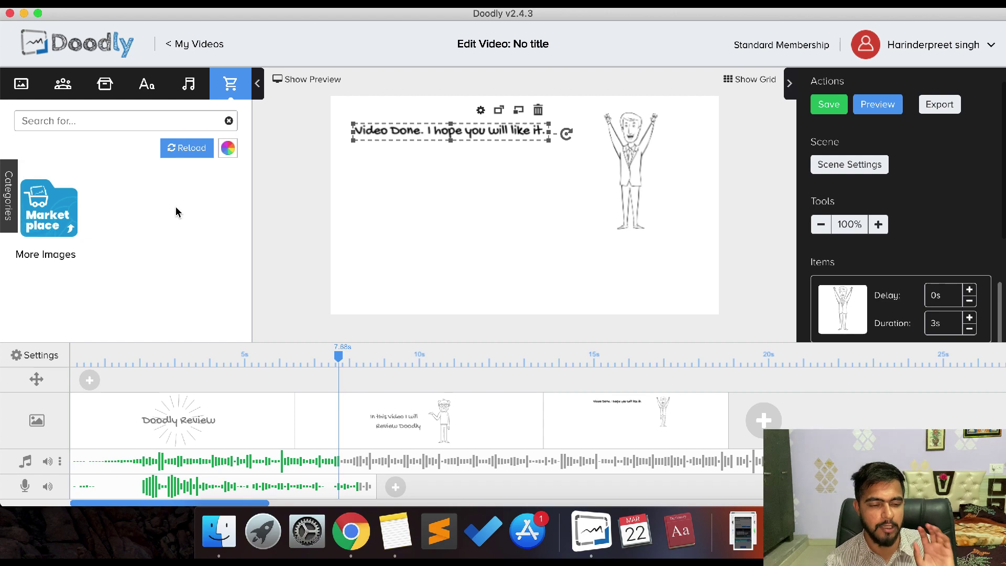
Step: Switch to the browser, look through the Automatic Script upgrade page down to its footer and open the Doodly Elite Masterclass link
key(ctrl+Right)
key(ctrl+Right)
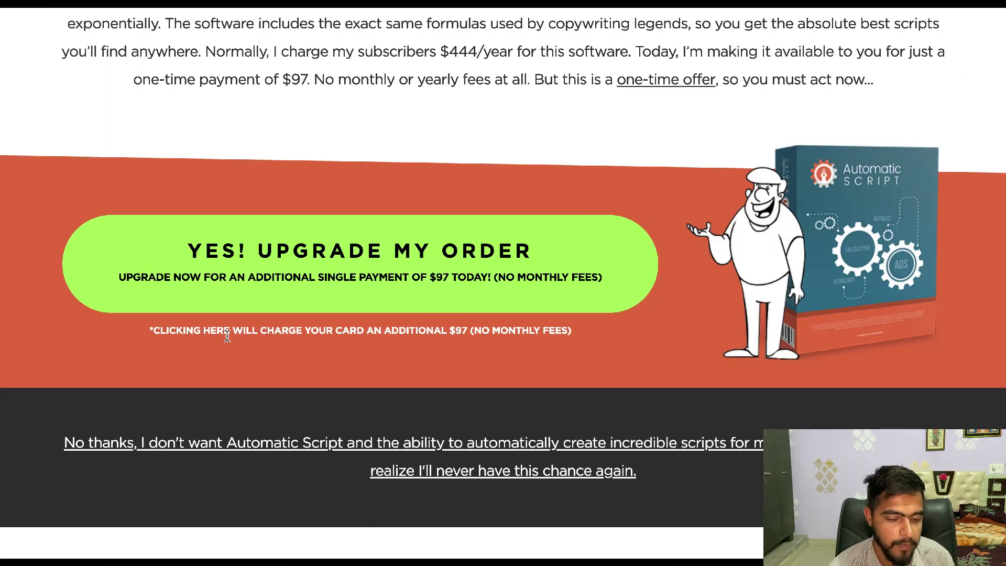
scroll(546, 348, up, 8)
scroll(547, 348, up, 3)
scroll(545, 348, down, 20)
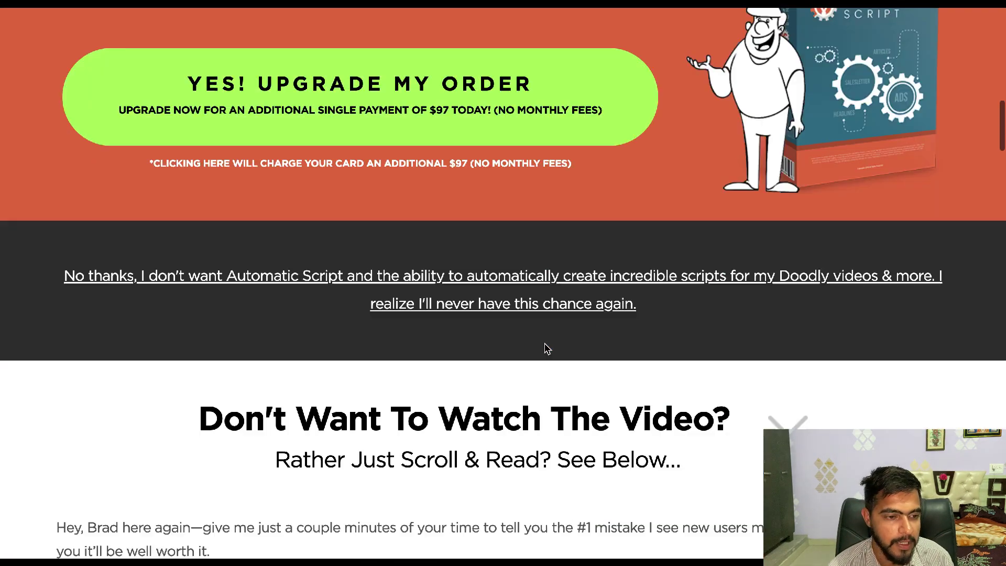
scroll(545, 344, down, 15)
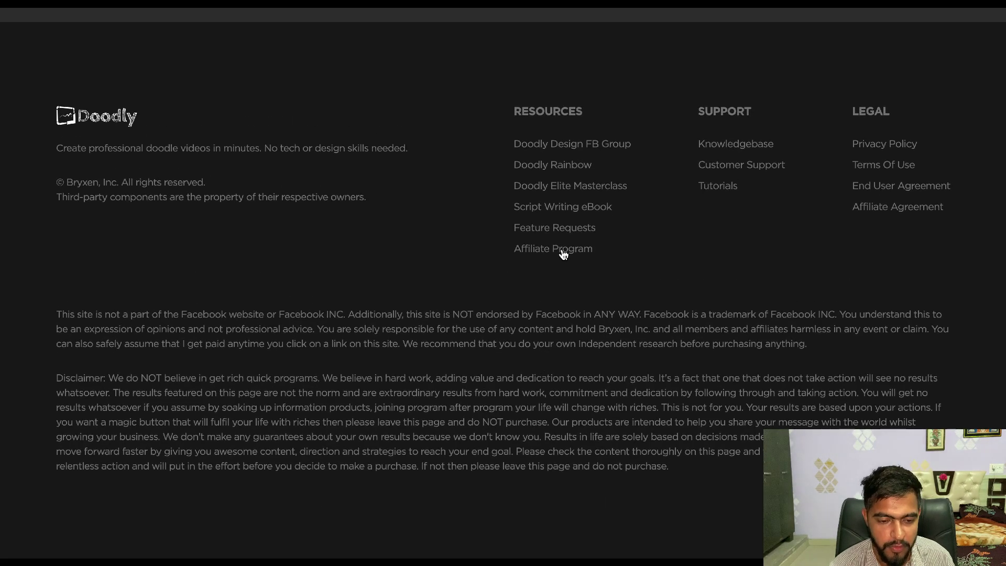
click(586, 193)
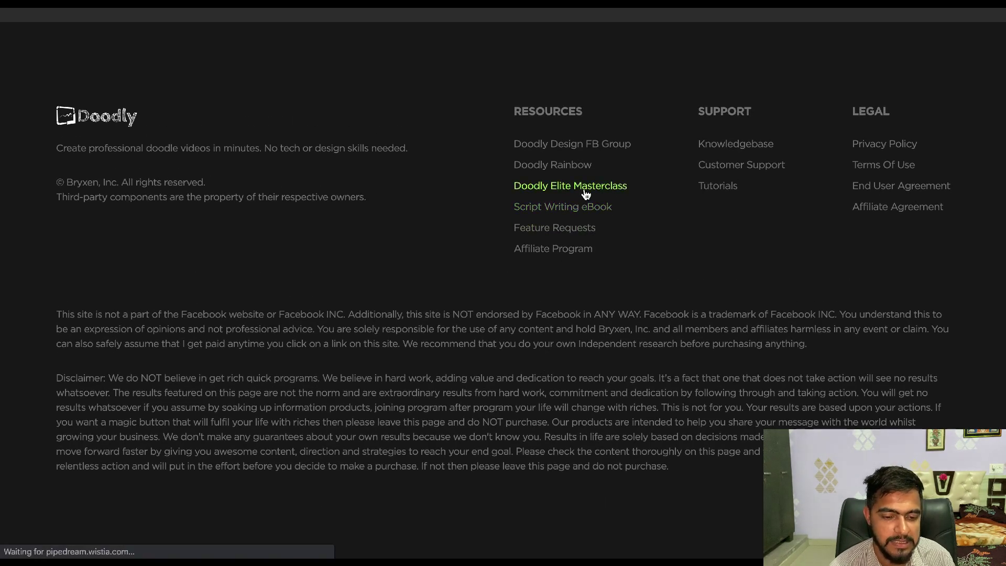